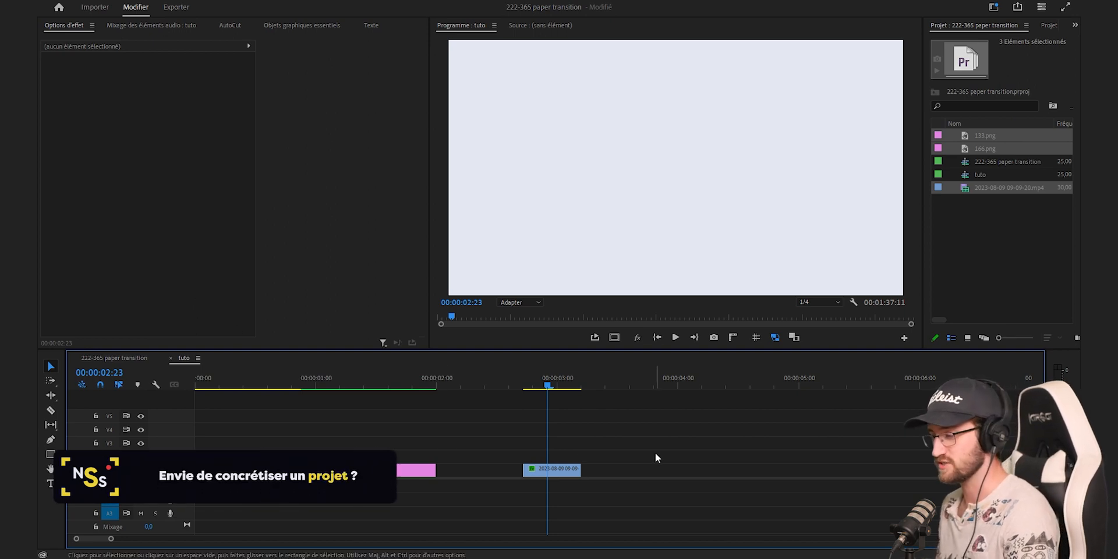
# Find the effects matching "contour" and apply Contours bruts to the white paper clip on the timeline
pyautogui.click(254, 384)
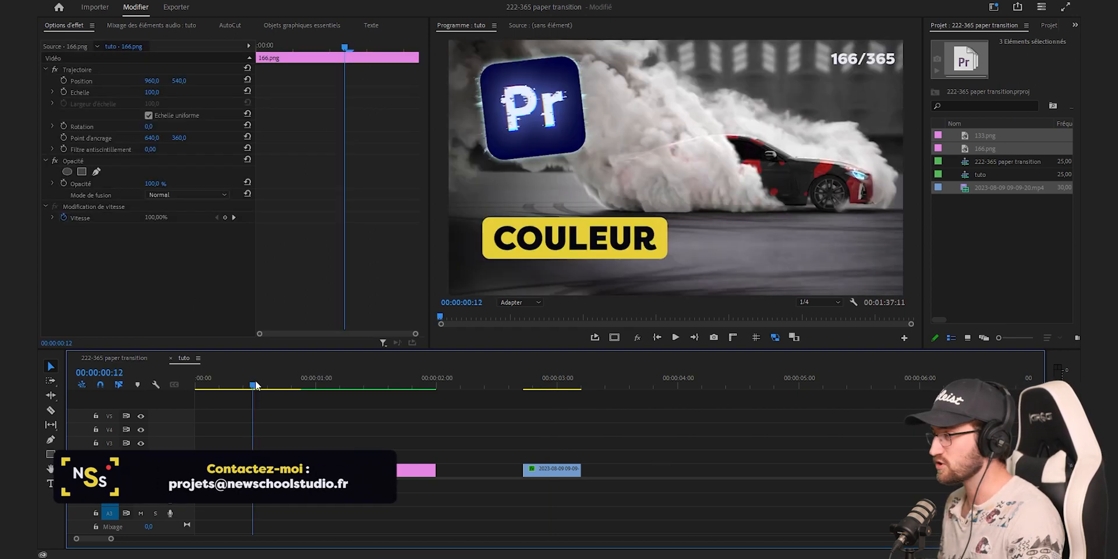
pyautogui.click(348, 386)
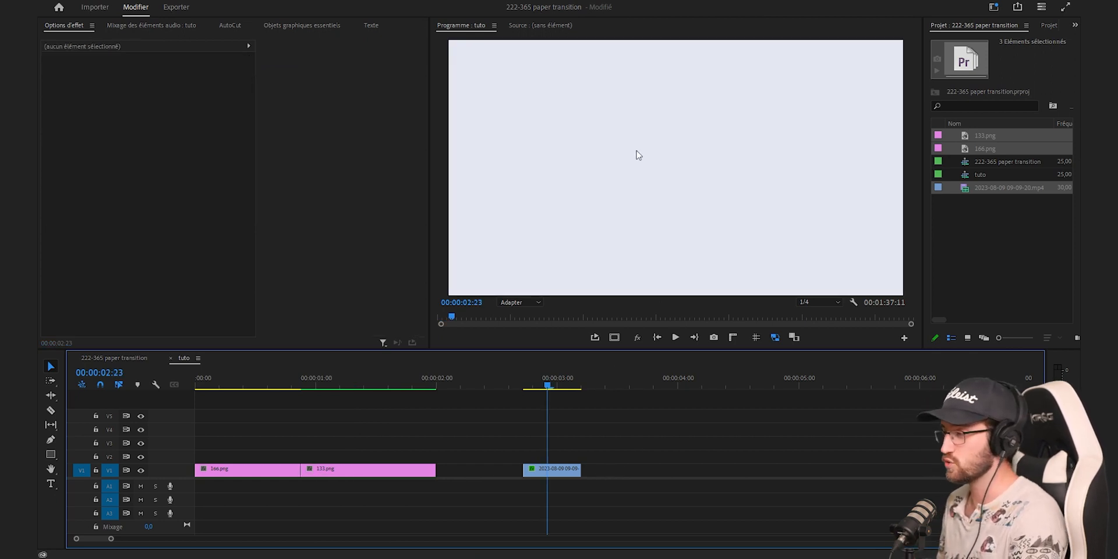
pyautogui.click(572, 469)
pyautogui.scroll(-3, 986, 27)
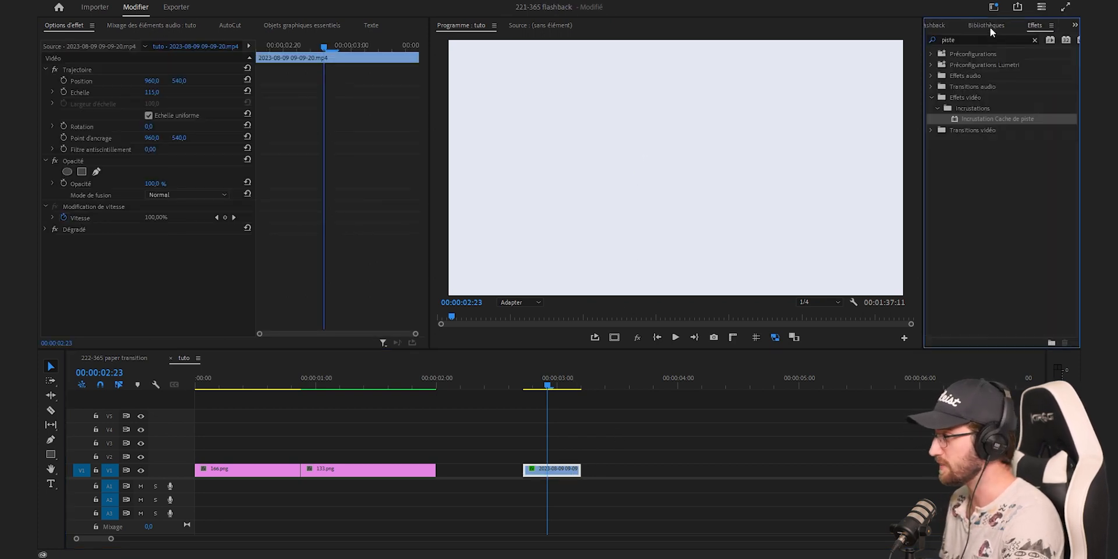
pyautogui.click(928, 42)
pyautogui.press('BackSpace')
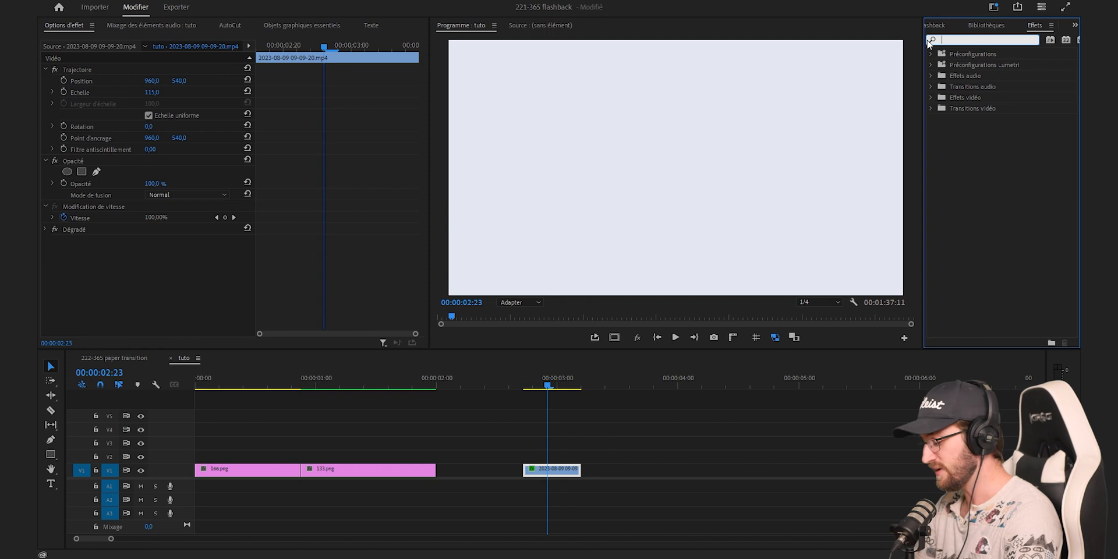
pyautogui.write('contour')
pyautogui.moveTo(990, 185); pyautogui.dragTo(575, 473)
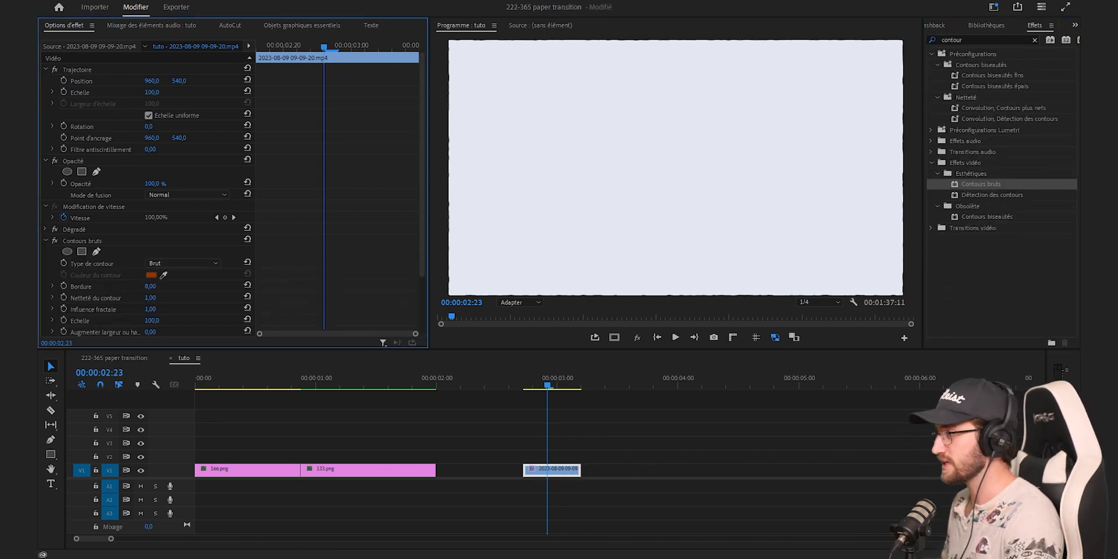
# Scale the paper clip down to 73, and set the Contours bruts Bordure to 200 and Netteté du contour to 10
pyautogui.moveTo(156, 92); pyautogui.dragTo(140, 92)
pyautogui.scroll(-3, 330, 278)
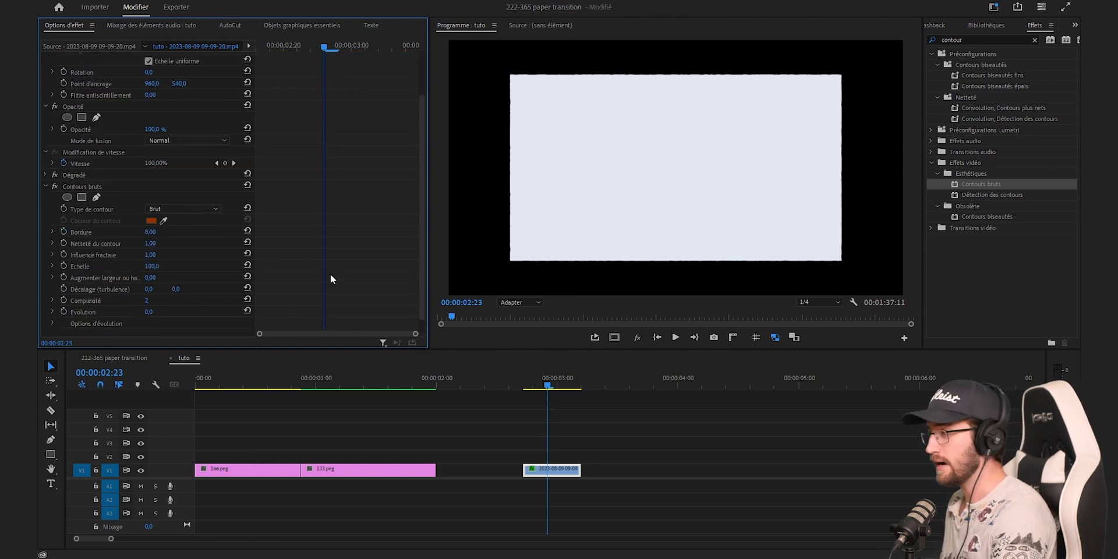
pyautogui.scroll(-1, 179, 239)
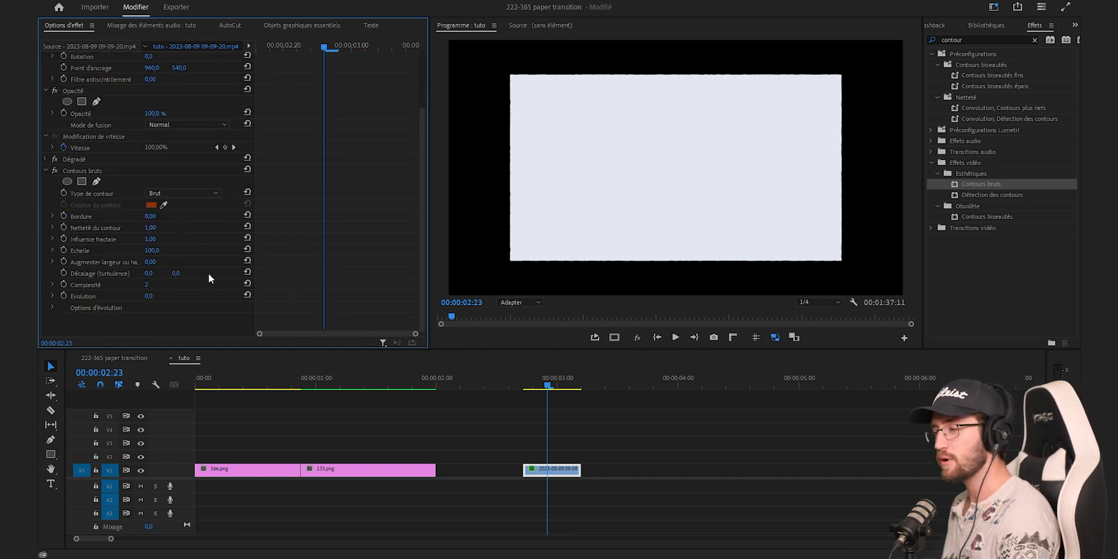
pyautogui.click(151, 216)
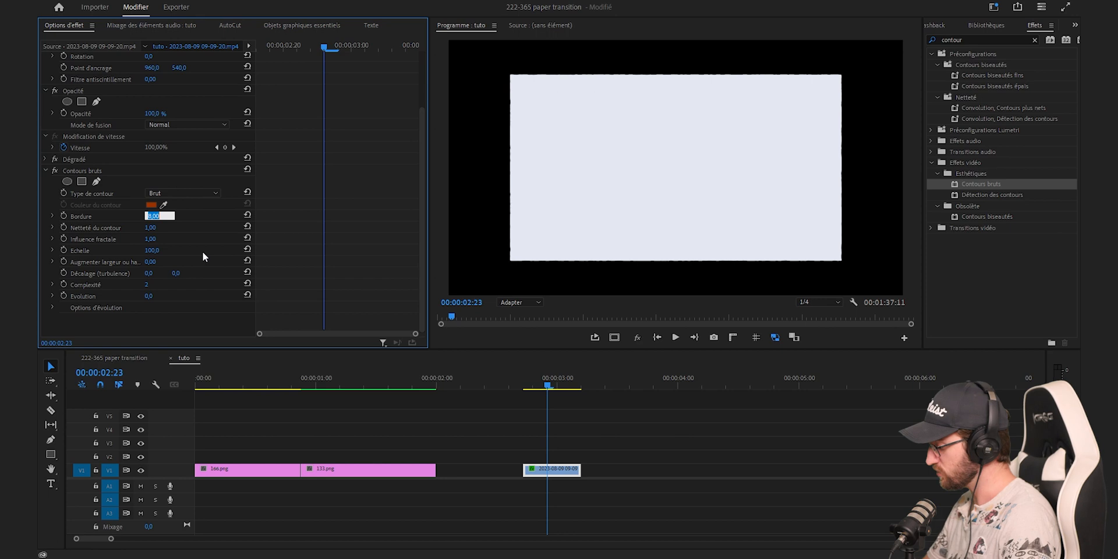
pyautogui.write('200')
pyautogui.press('Return')
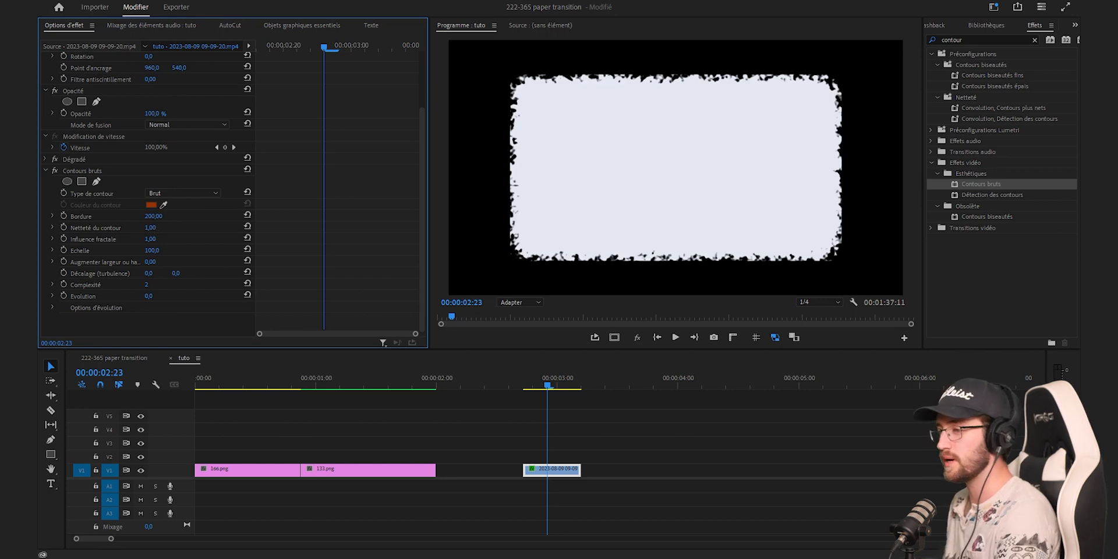
pyautogui.moveTo(150, 227); pyautogui.dragTo(160, 228)
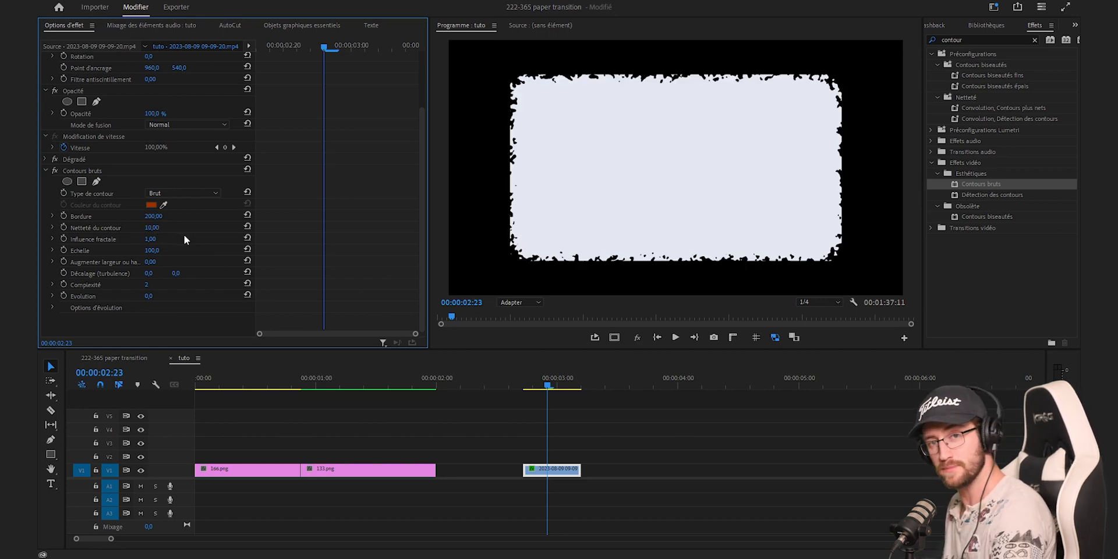
# Set the Contours bruts Echelle to 800 and Complexité to 7
pyautogui.click(161, 249)
pyautogui.write('800')
pyautogui.press('Return')
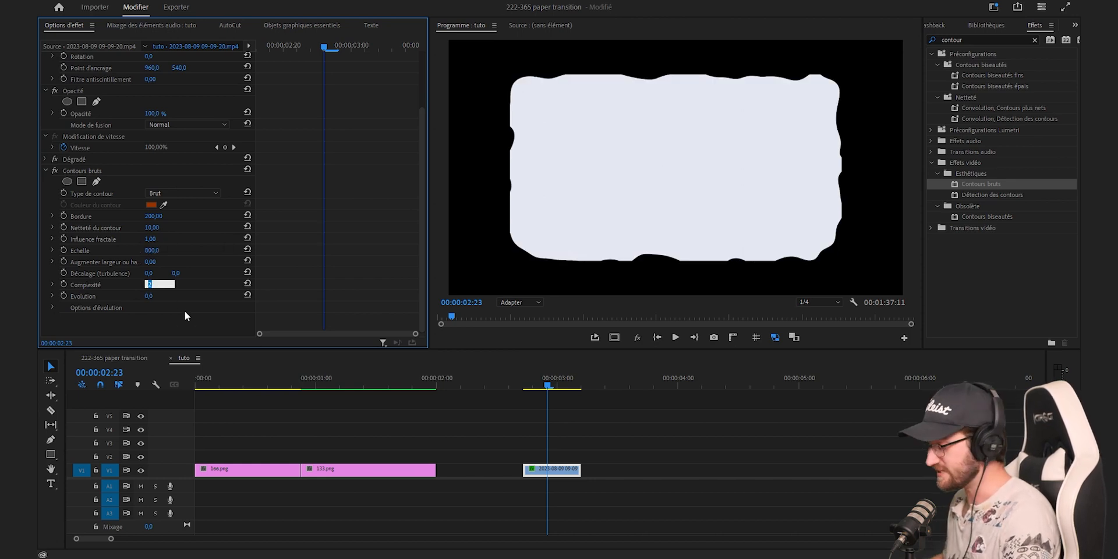
pyautogui.write('10')
pyautogui.press('Return')
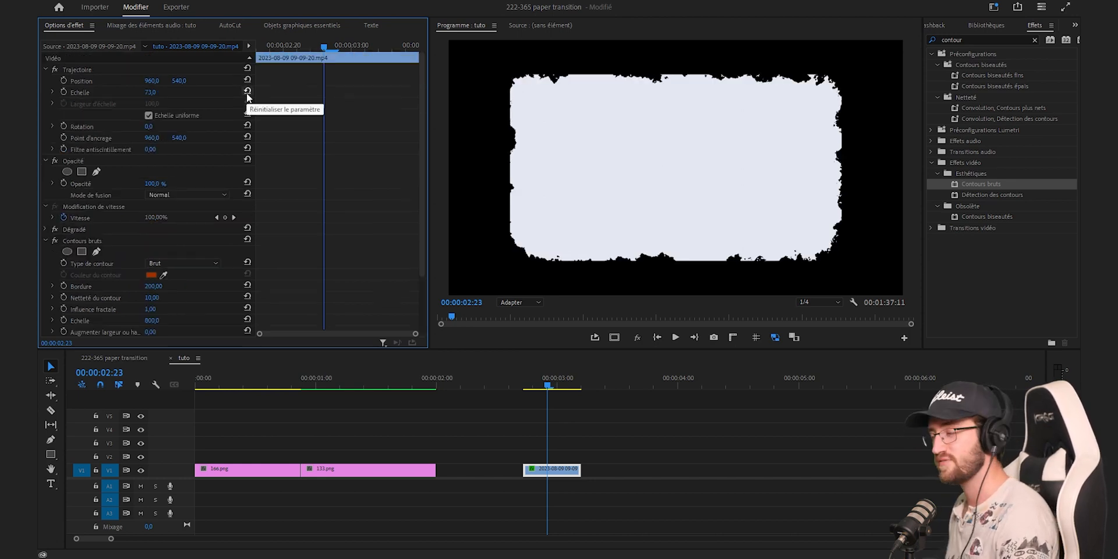
# Reset the paper clip's scale to 100 and set its vertical position to 0
pyautogui.click(247, 90)
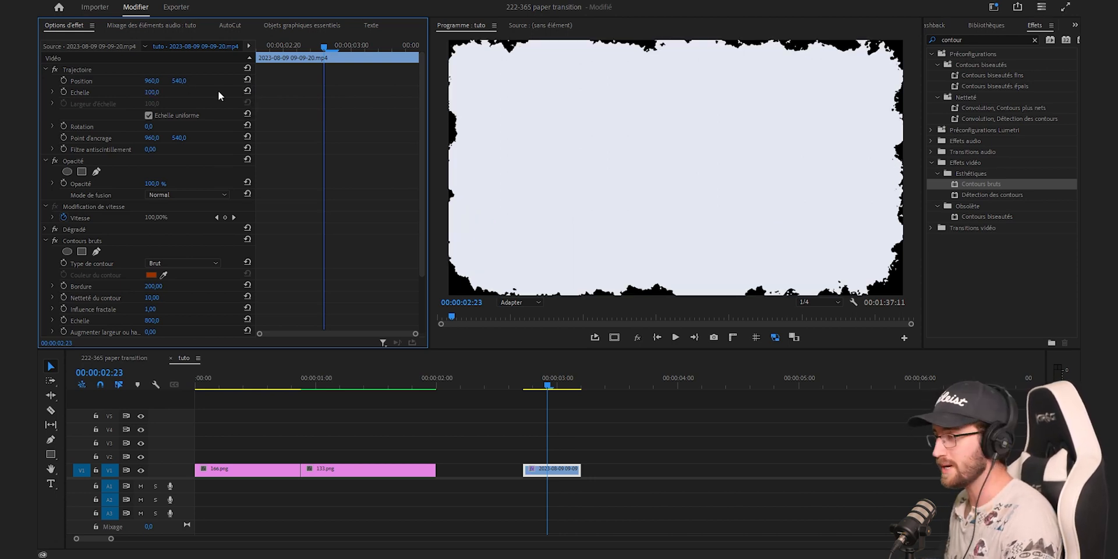
pyautogui.click(184, 79)
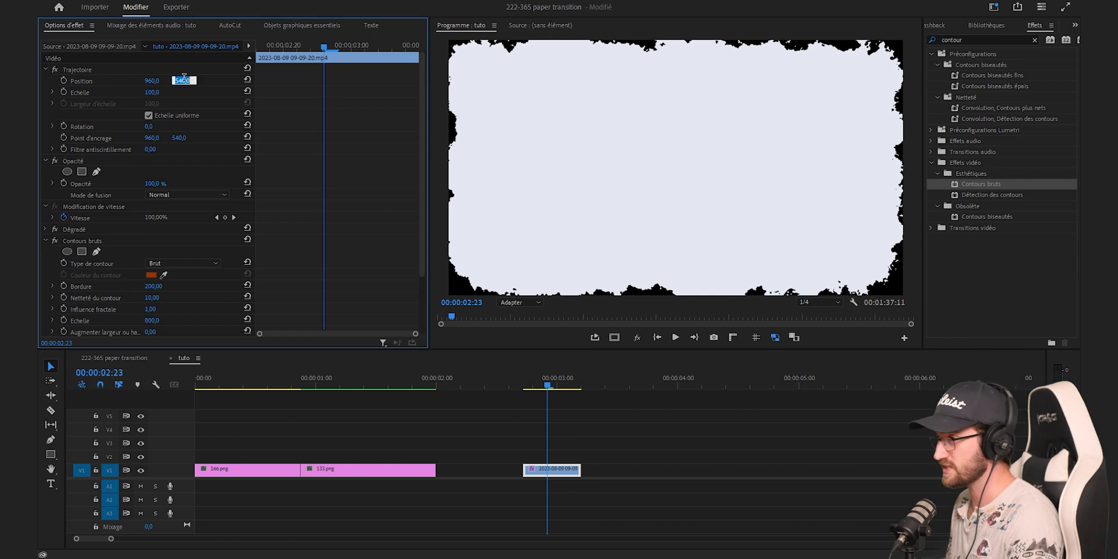
pyautogui.write('0')
pyautogui.press('Return')
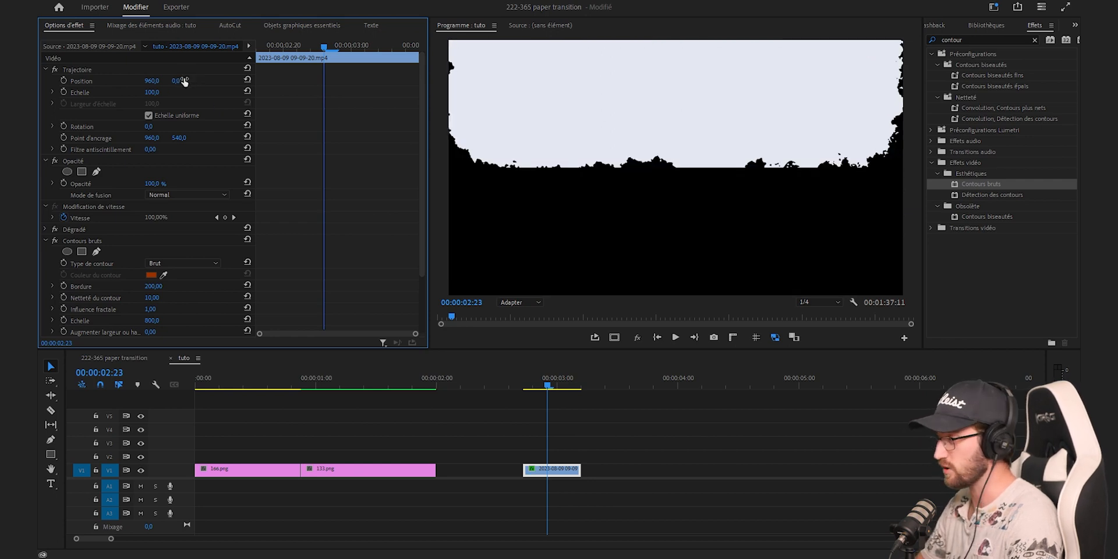
# Disable uniform scaling and stretch the paper clip's width to 130
pyautogui.click(149, 115)
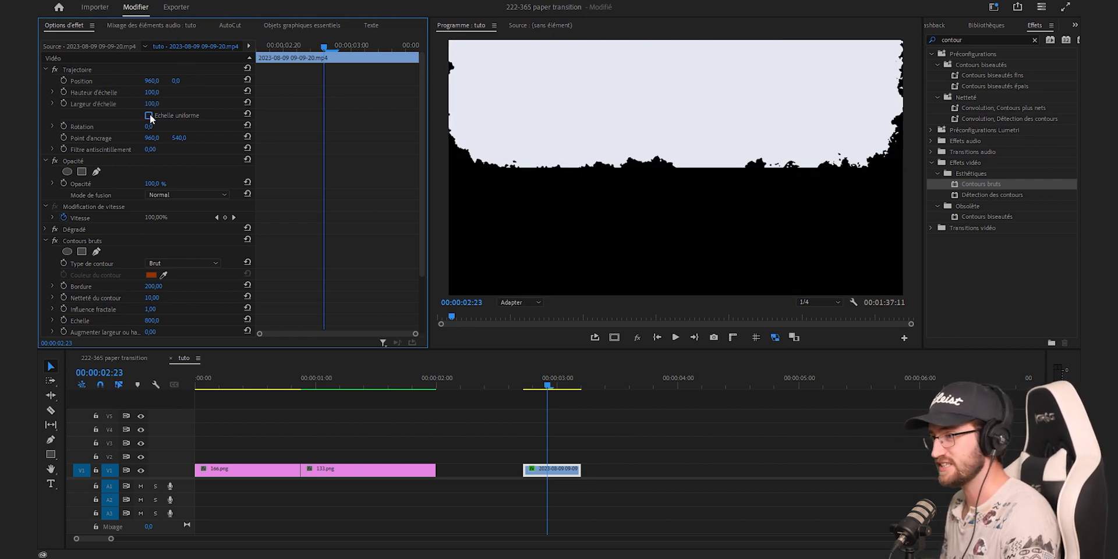
pyautogui.moveTo(150, 104); pyautogui.dragTo(255, 108)
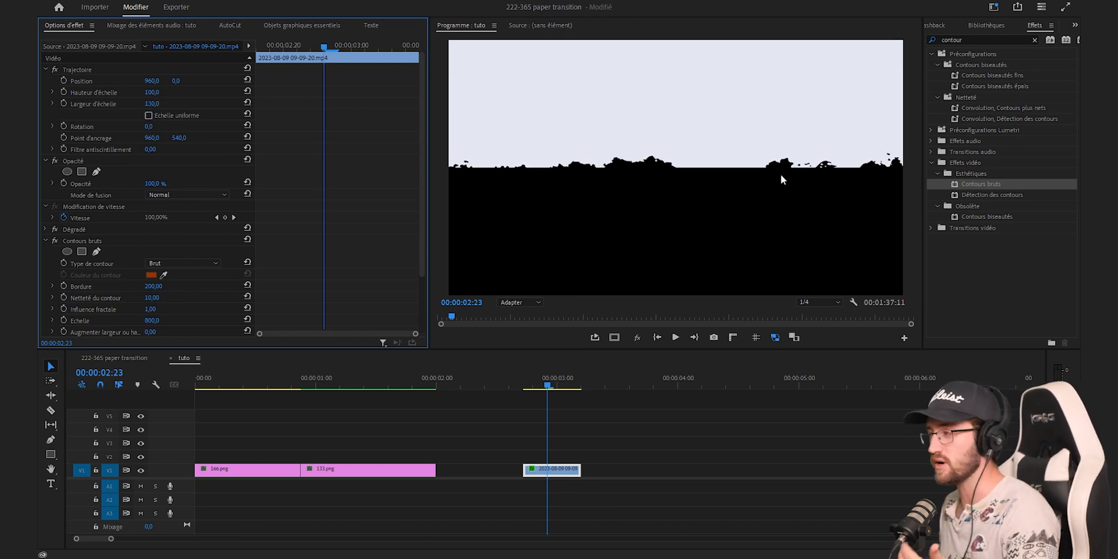
# Keyframe the paper clip's position at its start and set the vertical position to about -104 three frames further on
pyautogui.hotkey('shift', 'Left')
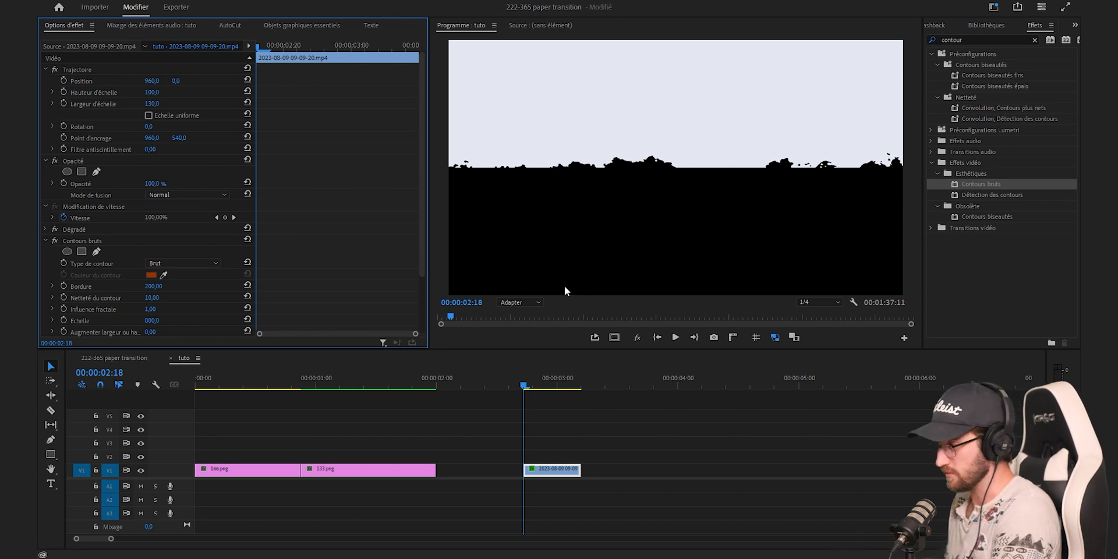
pyautogui.click(64, 81)
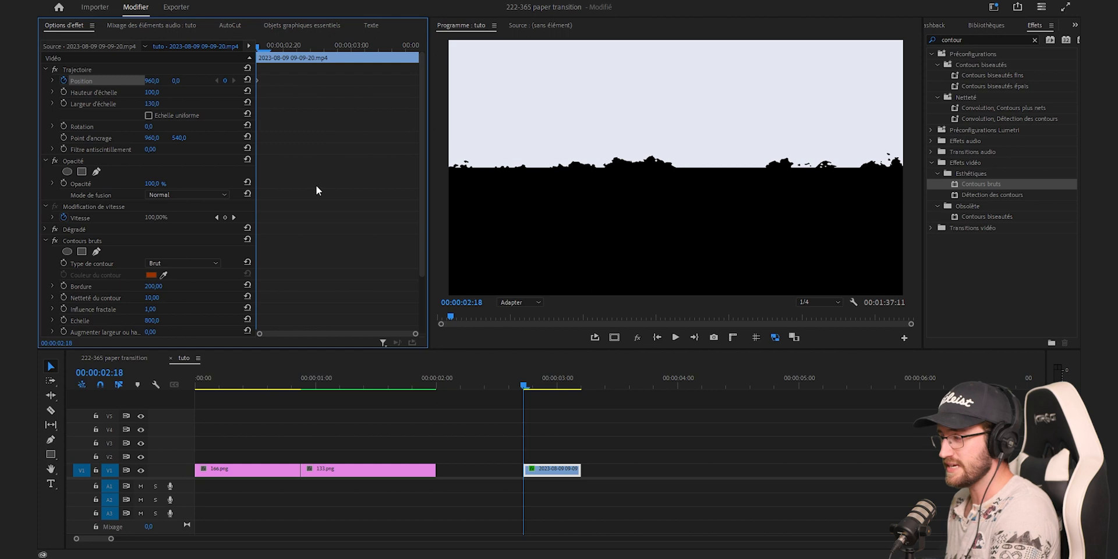
pyautogui.press('Right')
pyautogui.press('Right')
pyautogui.press('Right')
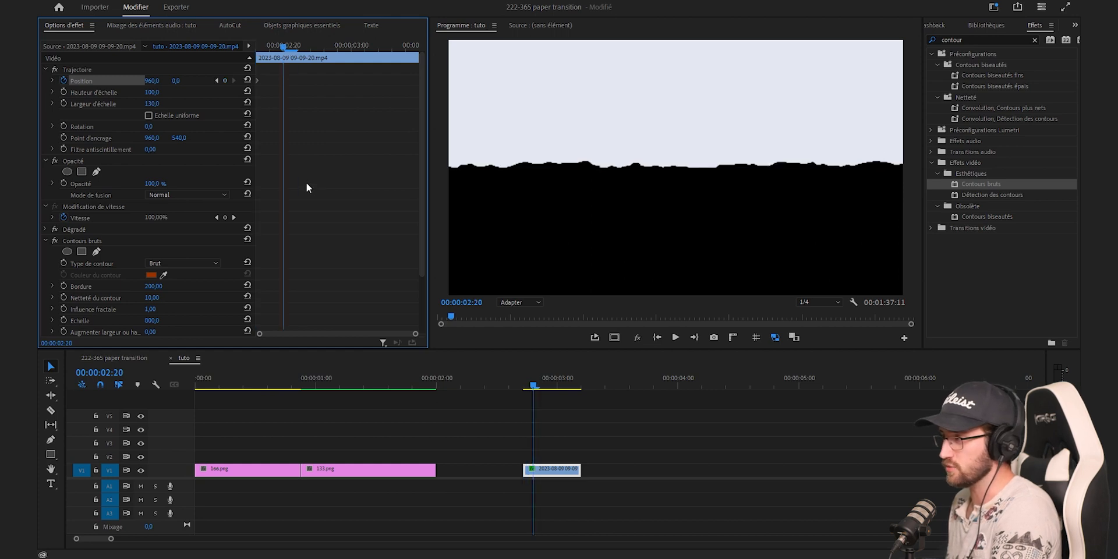
pyautogui.moveTo(178, 81); pyautogui.dragTo(117, 81)
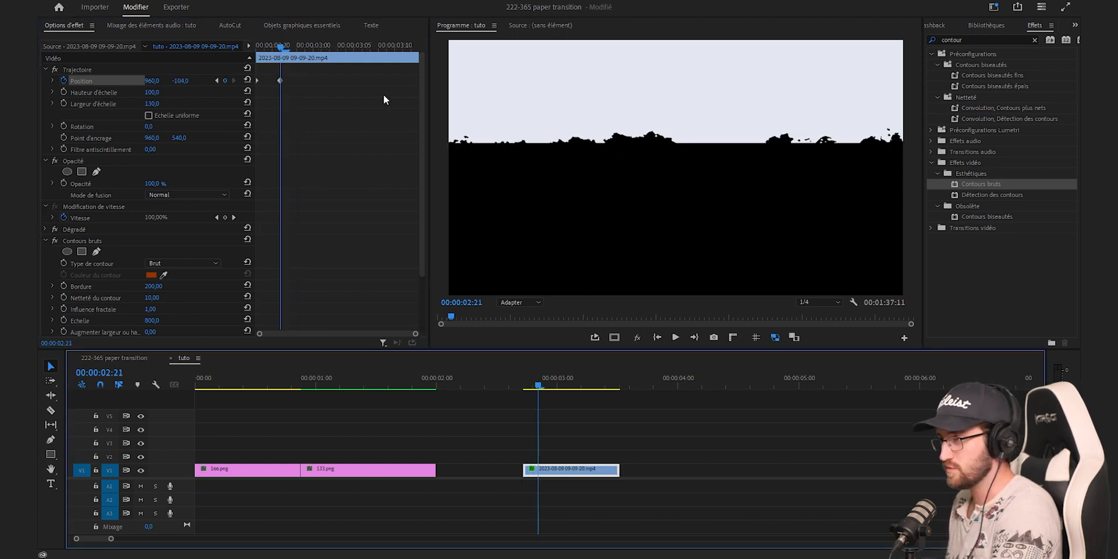
# Add another position keyframe three frames further on with a lower vertical position value
pyautogui.press('Right')
pyautogui.press('Right')
pyautogui.press('Right')
pyautogui.moveTo(180, 80); pyautogui.dragTo(124, 80)
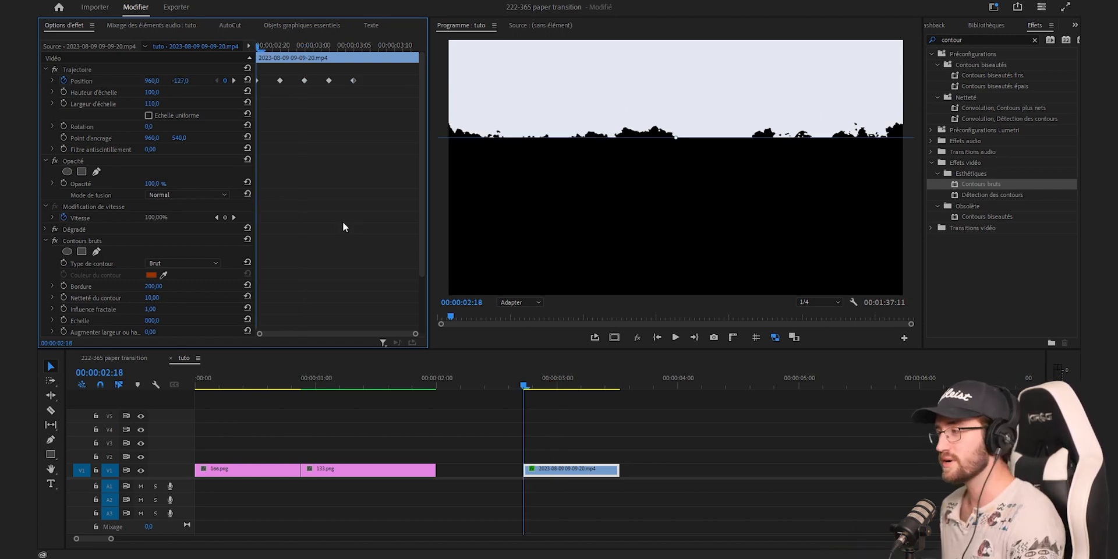
# Play back the position animation and return the playhead to the start of the paper clip
pyautogui.press('space')
pyautogui.press('space')
pyautogui.moveTo(271, 45); pyautogui.dragTo(246, 37)
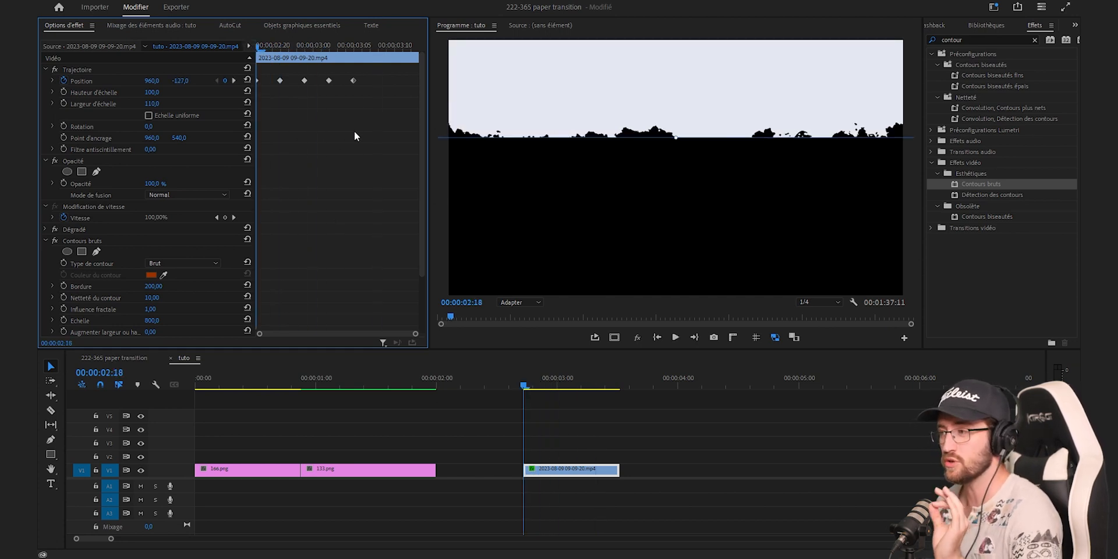
# Set the temporal interpolation of all the Position keyframes to Par paliers
pyautogui.moveTo(382, 109); pyautogui.dragTo(249, 64)
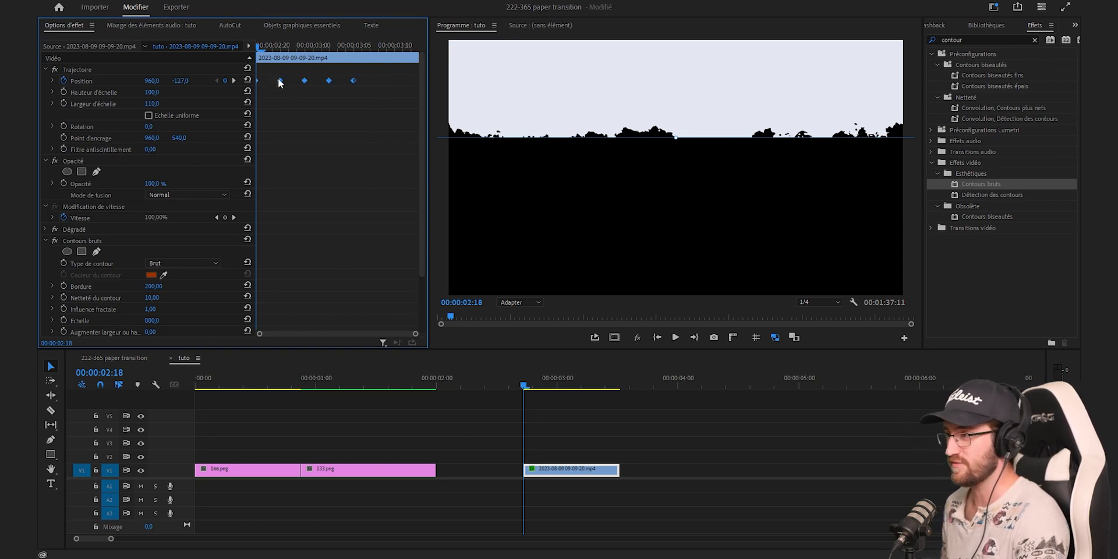
pyautogui.rightClick(279, 82)
pyautogui.moveTo(330, 176)
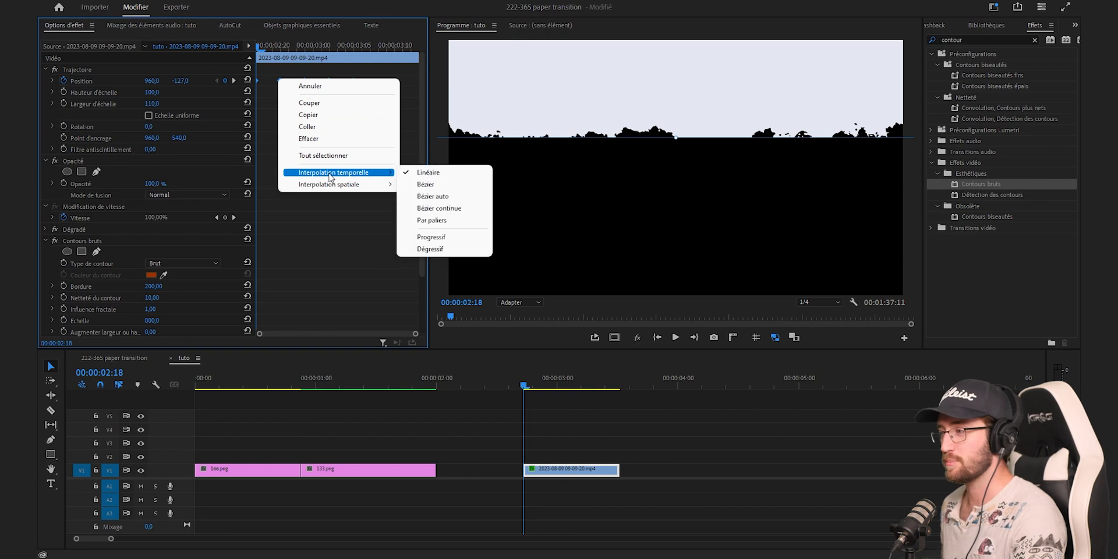
pyautogui.click(435, 220)
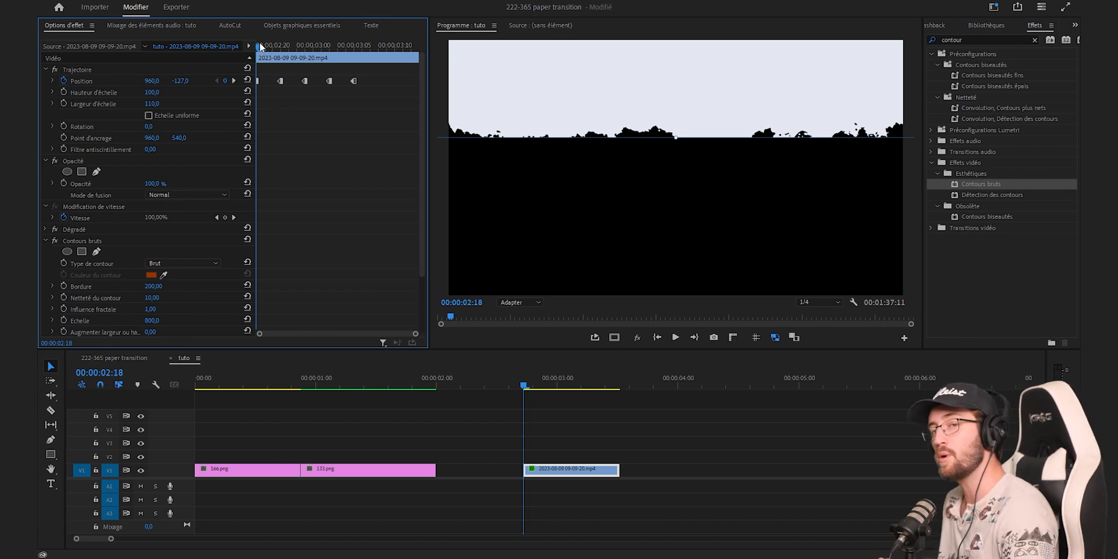
# Preview the stepped paper movement and go back to the clip's start
pyautogui.press('space')
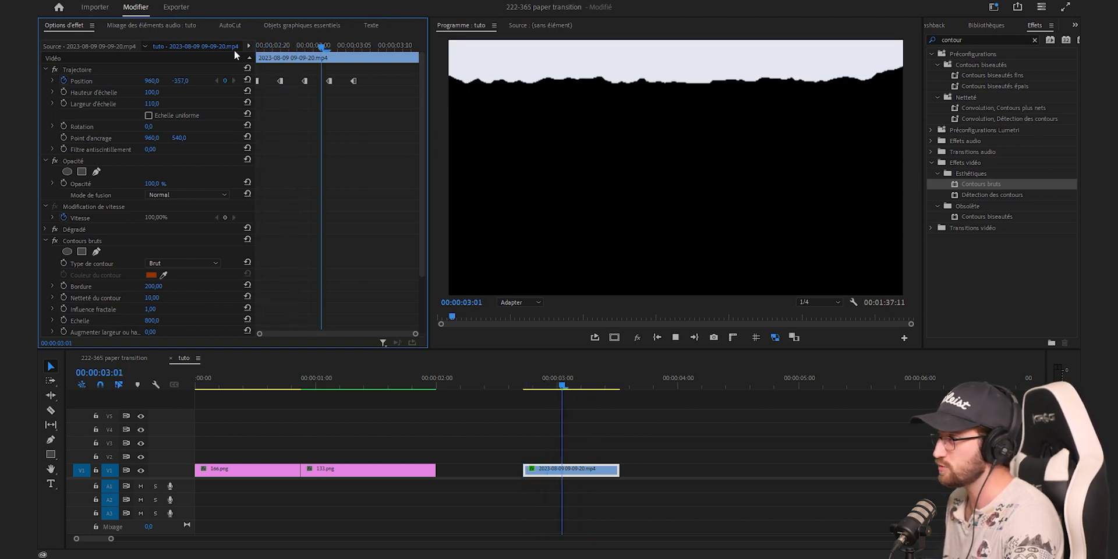
pyautogui.press('space')
pyautogui.press('Up')
# Keyframe Décalage (turbulence) at the clip's start and increase its horizontal offset three frames further on
pyautogui.scroll(-2, 266, 218)
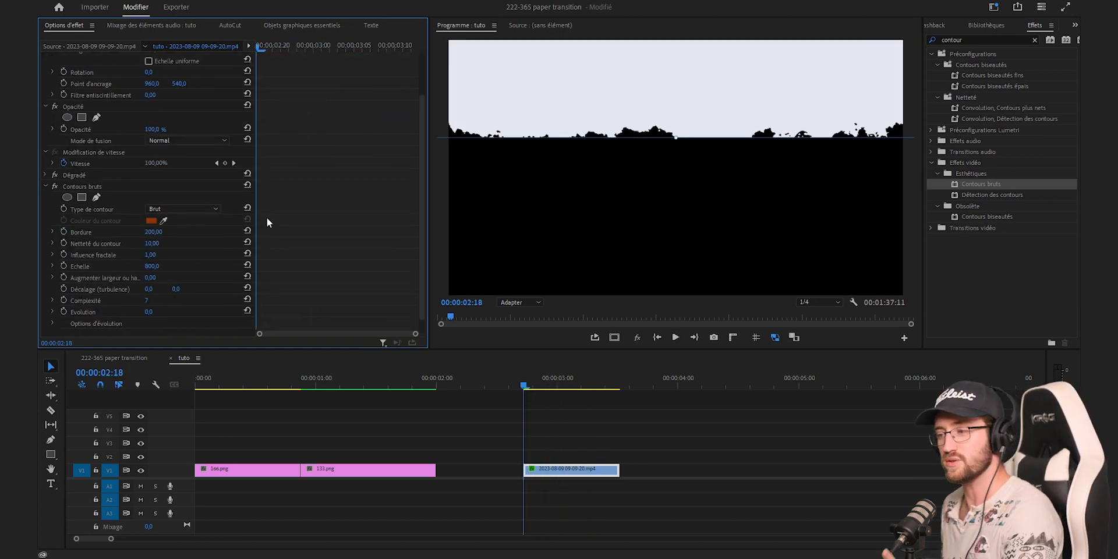
pyautogui.click(62, 289)
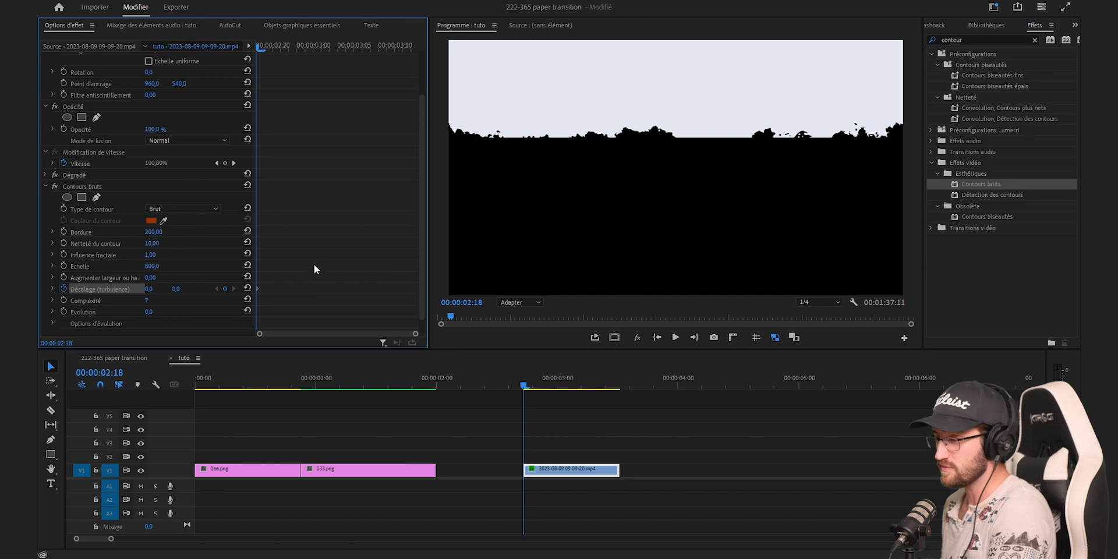
pyautogui.press('Right')
pyautogui.press('Right')
pyautogui.press('Right')
pyautogui.moveTo(151, 290); pyautogui.dragTo(288, 291)
# Add a further Décalage (turbulence) keyframe three frames on with a larger horizontal offset
pyautogui.press('Right')
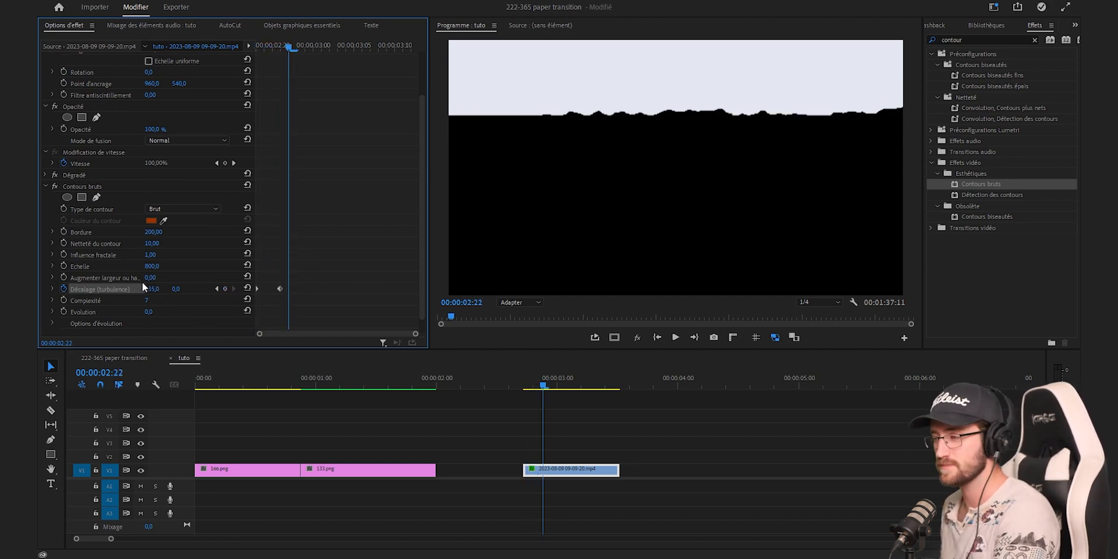
pyautogui.press('Right')
pyautogui.press('Right')
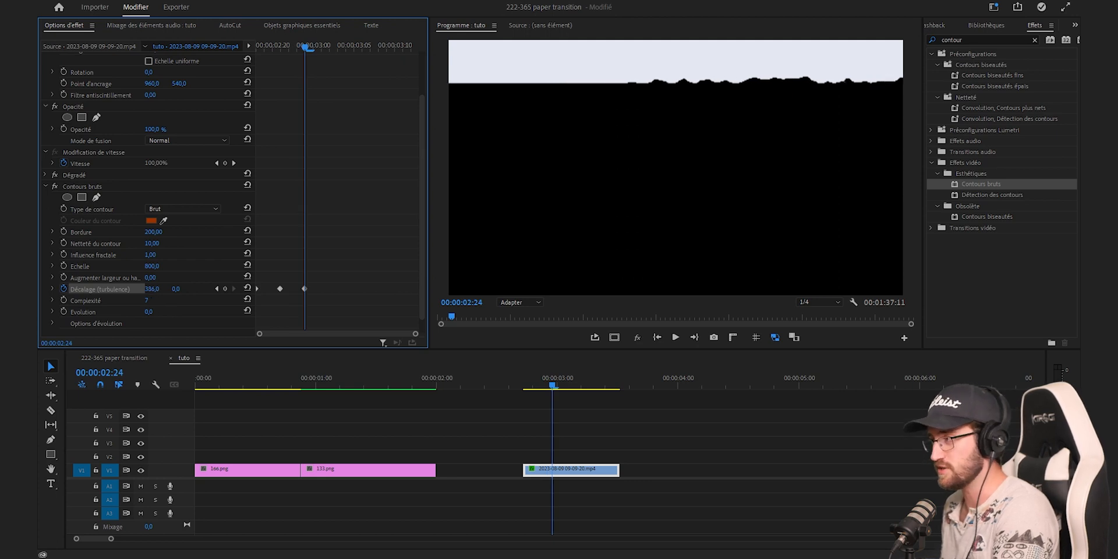
pyautogui.moveTo(154, 291); pyautogui.dragTo(248, 350)
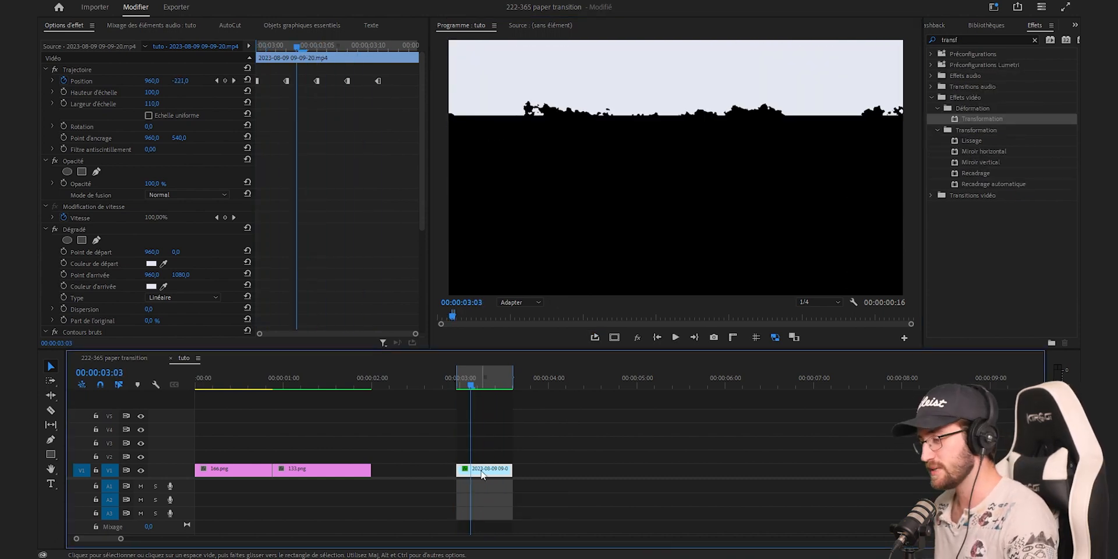
# Duplicate the paper clip onto track V2, show the safe margins in the program monitor, and check its button editor
pyautogui.moveTo(482, 474); pyautogui.dragTo(482, 458)
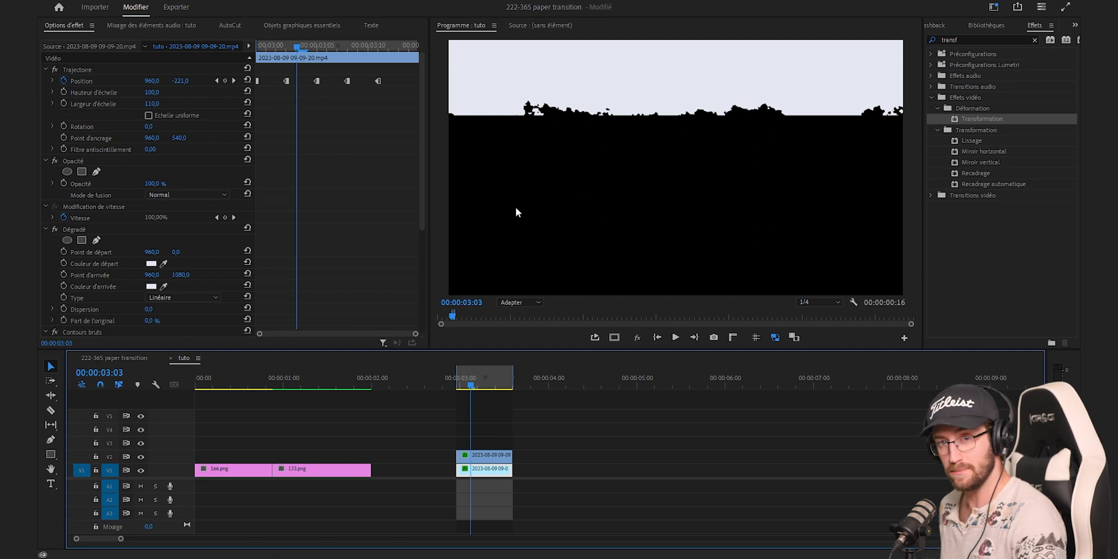
pyautogui.click(617, 341)
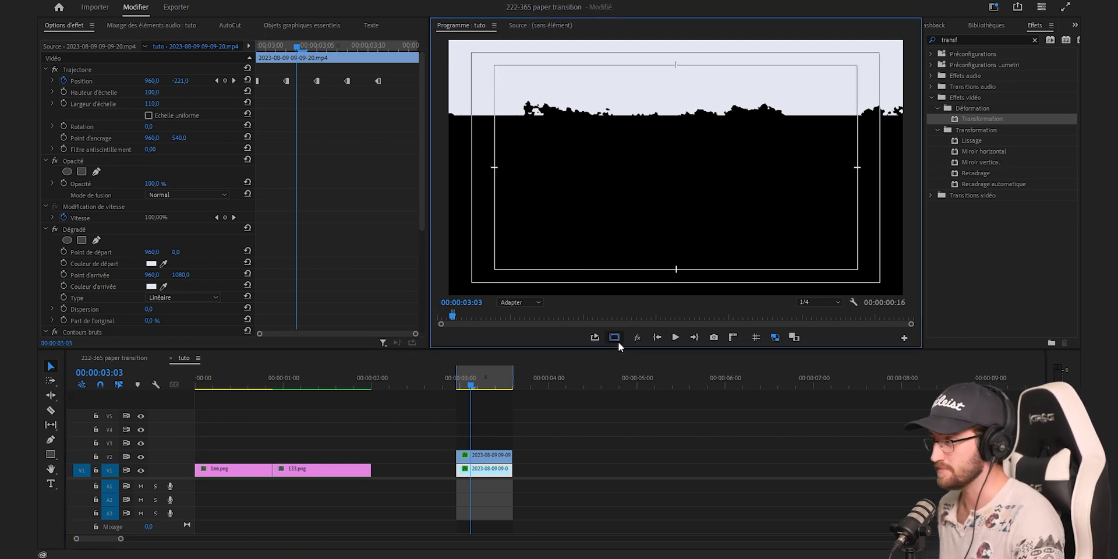
pyautogui.click(904, 339)
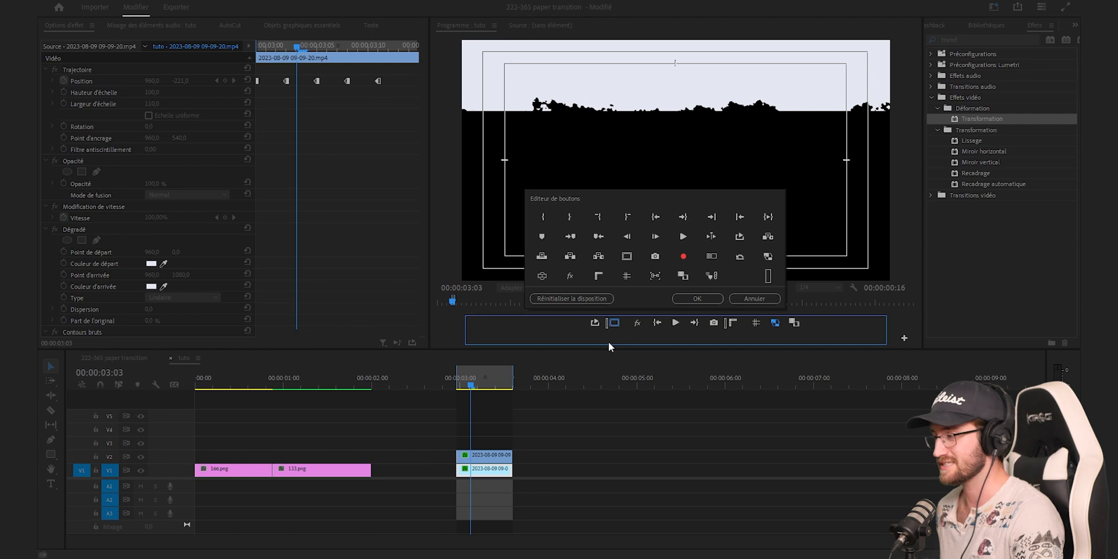
pyautogui.click(692, 298)
# Clear the duplicate paper clip's Position keyframes, set its vertical position to 1214 at the clip's start, and keyframe it there
pyautogui.click(64, 81)
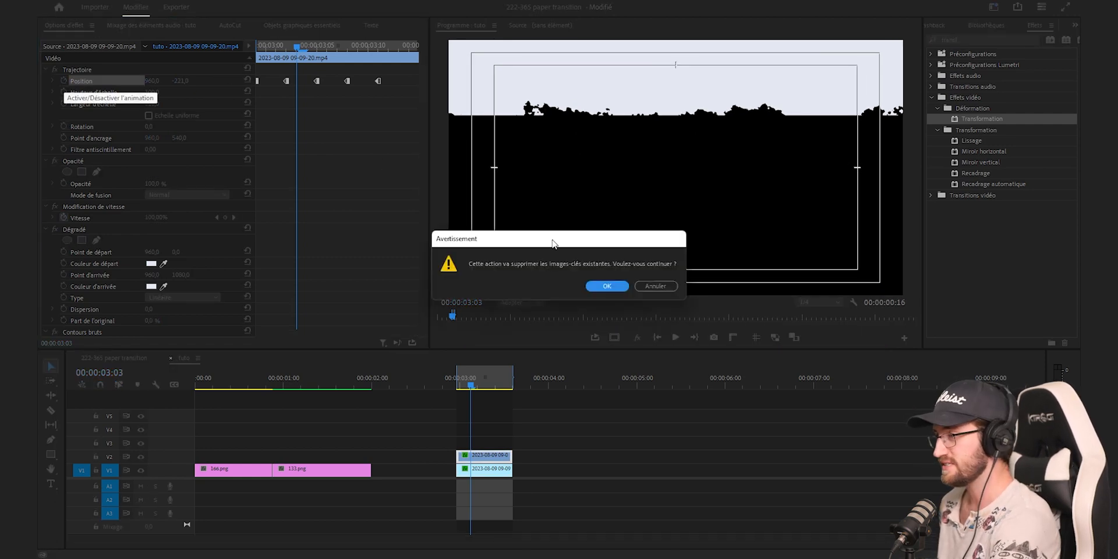
pyautogui.click(607, 286)
pyautogui.press('Up')
pyautogui.moveTo(181, 80); pyautogui.dragTo(207, 81)
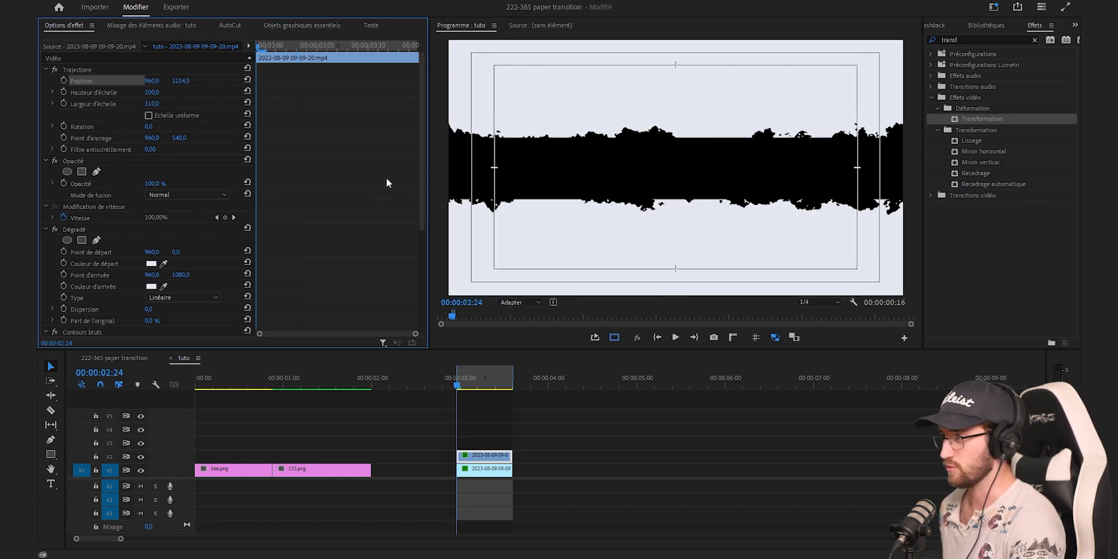
pyautogui.click(64, 81)
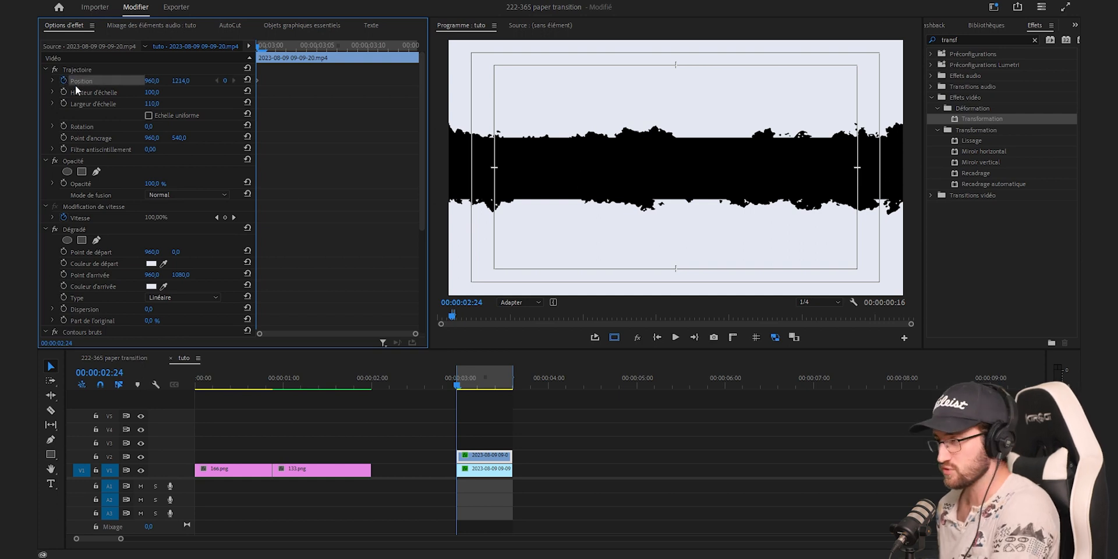
# Add a Position keyframe with a larger vertical value three frames on, and advance another three frames
pyautogui.press('Right')
pyautogui.press('Right')
pyautogui.press('Right')
pyautogui.moveTo(184, 81); pyautogui.dragTo(245, 81)
pyautogui.press('Right')
pyautogui.press('Right')
pyautogui.press('Right')
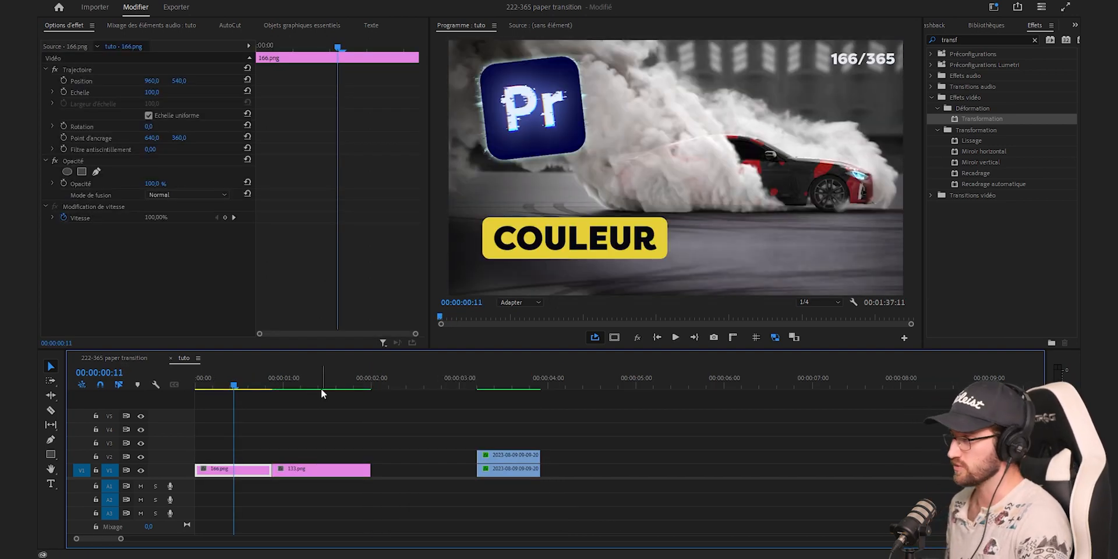
# Set 133.png aside at three seconds and place both paper clips on V4 and V5 starting at 00:00:00:10
pyautogui.click(305, 381)
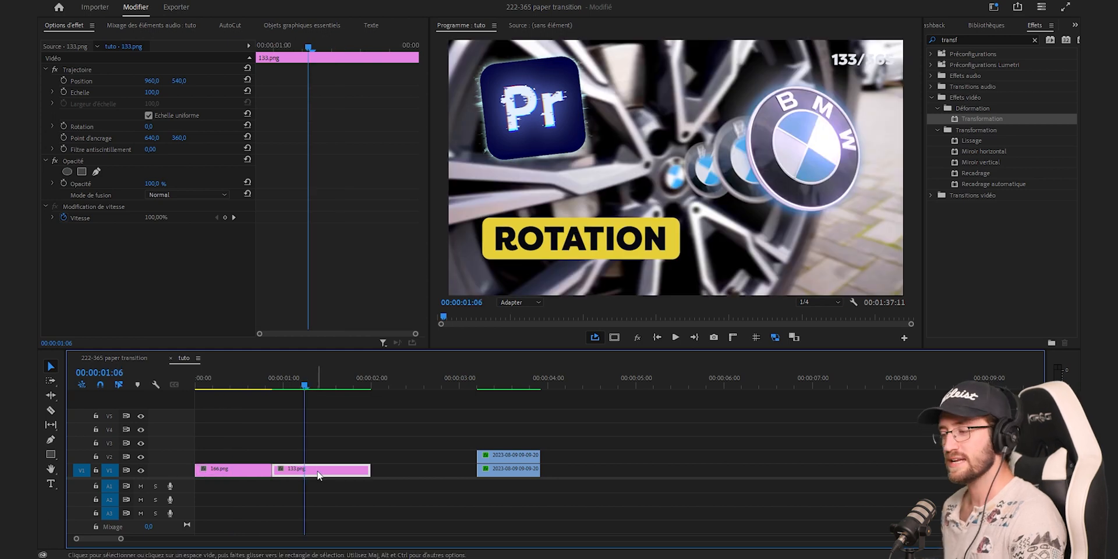
pyautogui.press('Home')
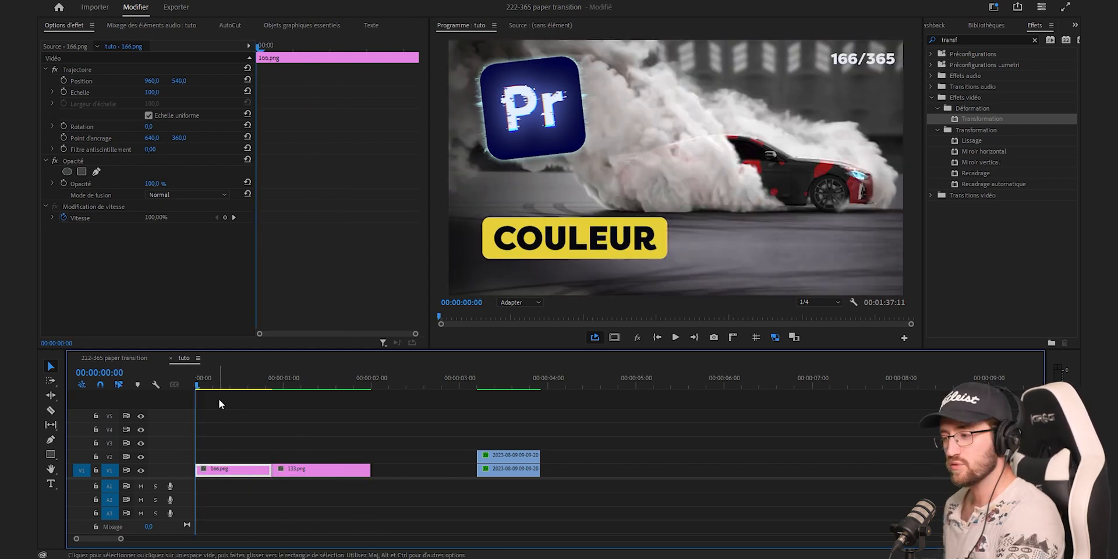
pyautogui.click(231, 385)
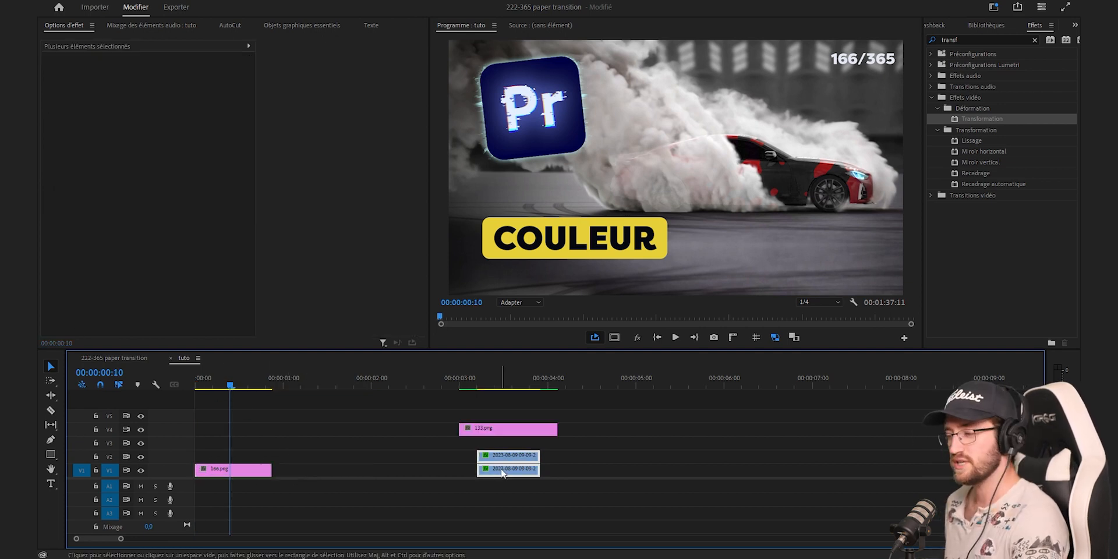
pyautogui.moveTo(502, 473); pyautogui.dragTo(254, 431)
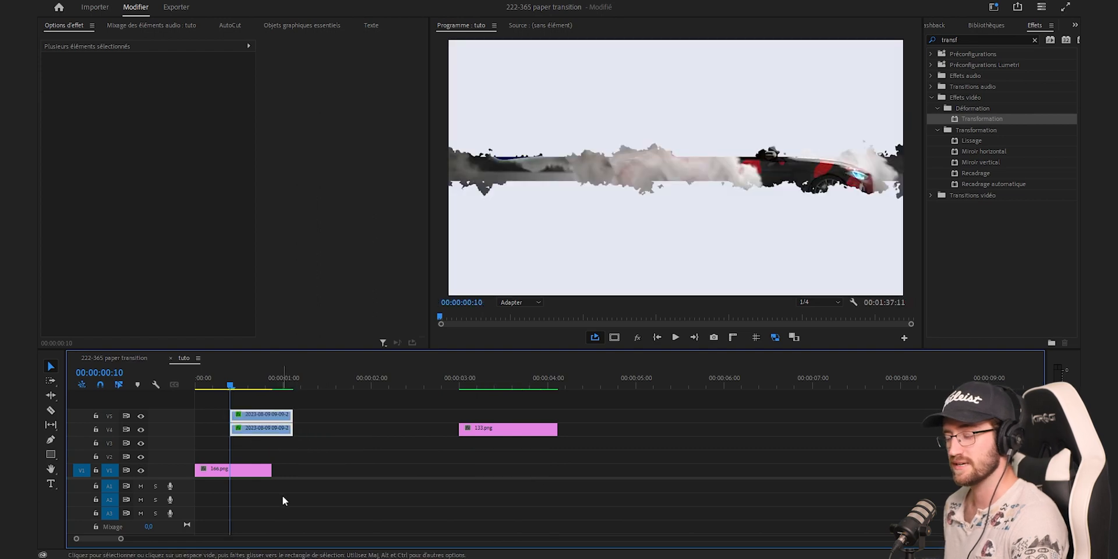
# Extend 166.png to the end of the paper clips and split it at 00:00:00:10
pyautogui.moveTo(269, 476); pyautogui.dragTo(292, 476)
pyautogui.press('c')
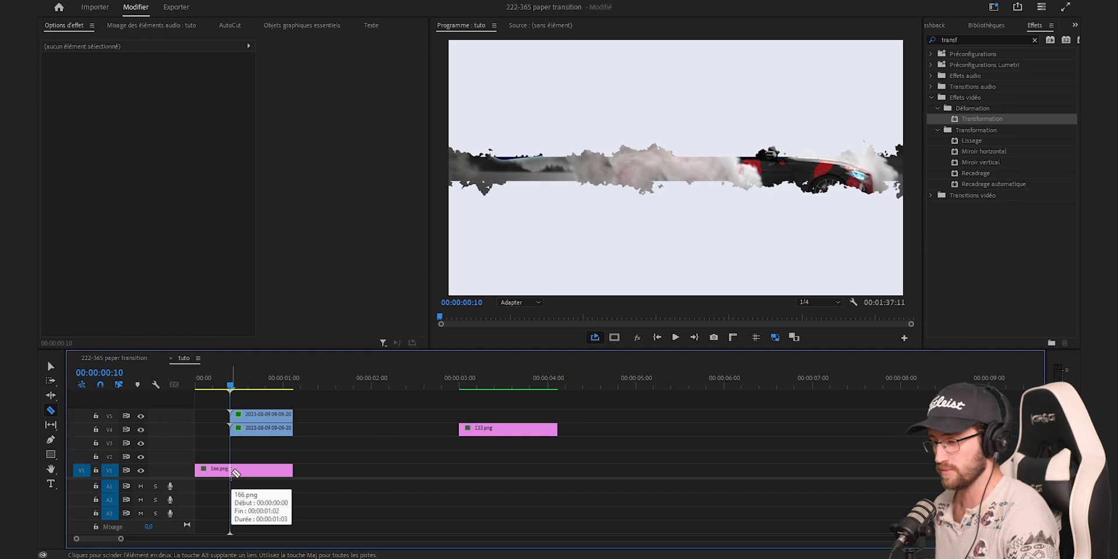
pyautogui.click(234, 471)
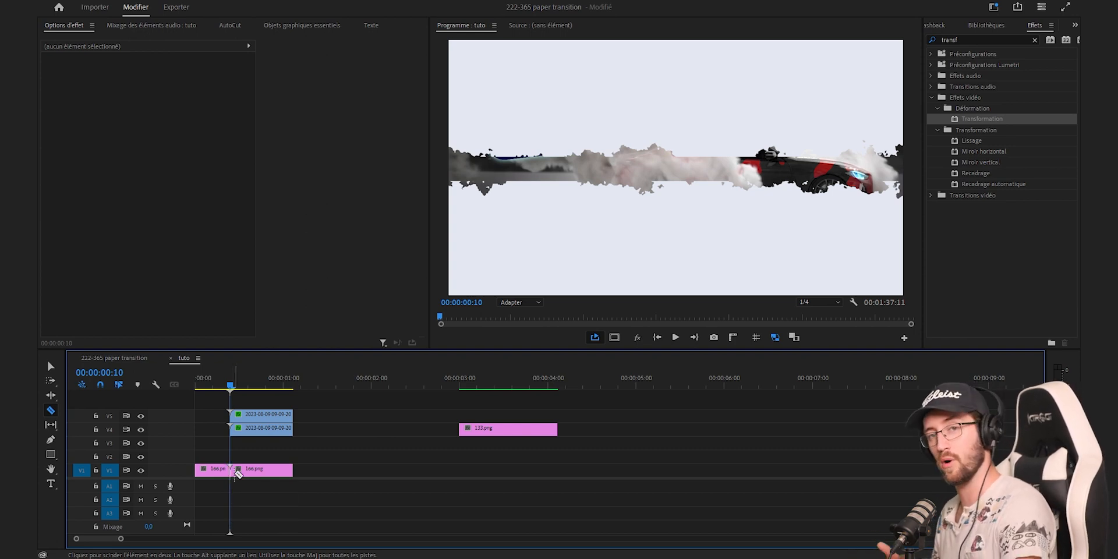
# Move the second part of 166.png up to track V2 and duplicate it onto V3
pyautogui.press('v')
pyautogui.click(271, 469)
pyautogui.moveTo(271, 465)
pyautogui.mouseDown()
pyautogui.moveTo(272, 445)
pyautogui.moveTo(267, 459)
pyautogui.mouseUp()
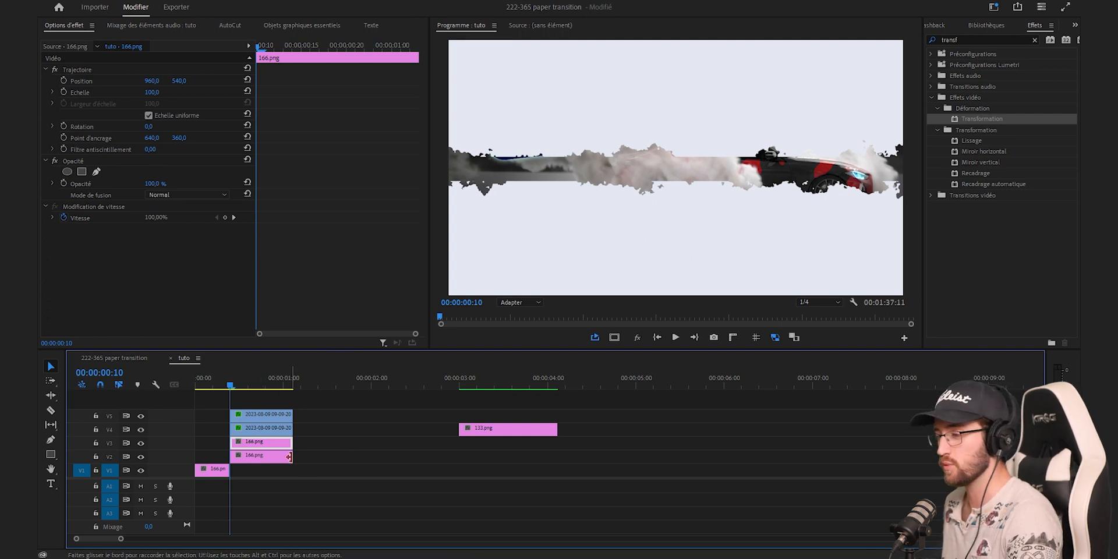
# Apply Incrustation Cache de piste to the 166.png clip on V3 with Vidéo 5 as its matte
pyautogui.click(1034, 40)
pyautogui.write('piste')
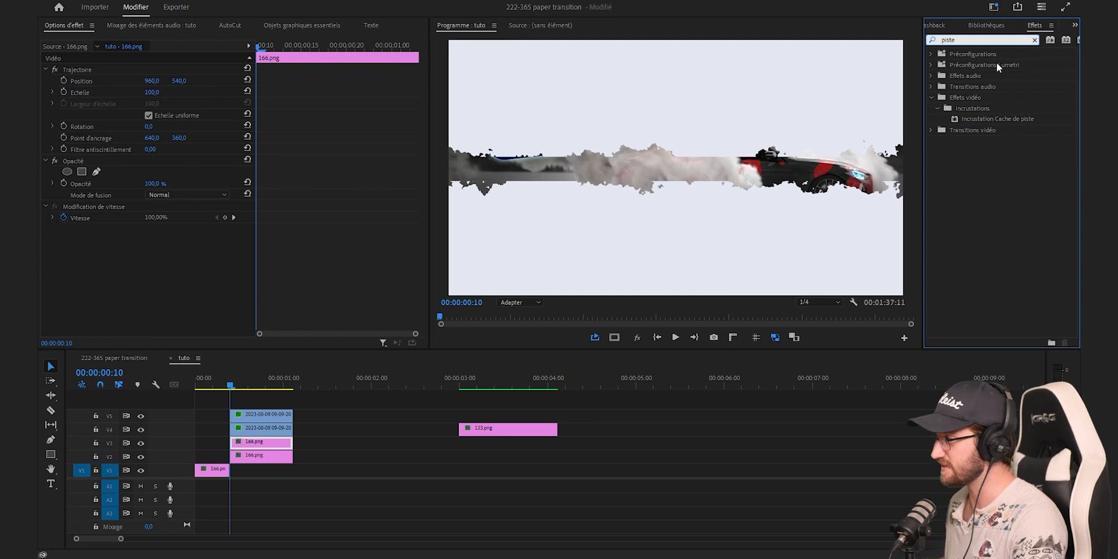
pyautogui.moveTo(1002, 121); pyautogui.dragTo(267, 441)
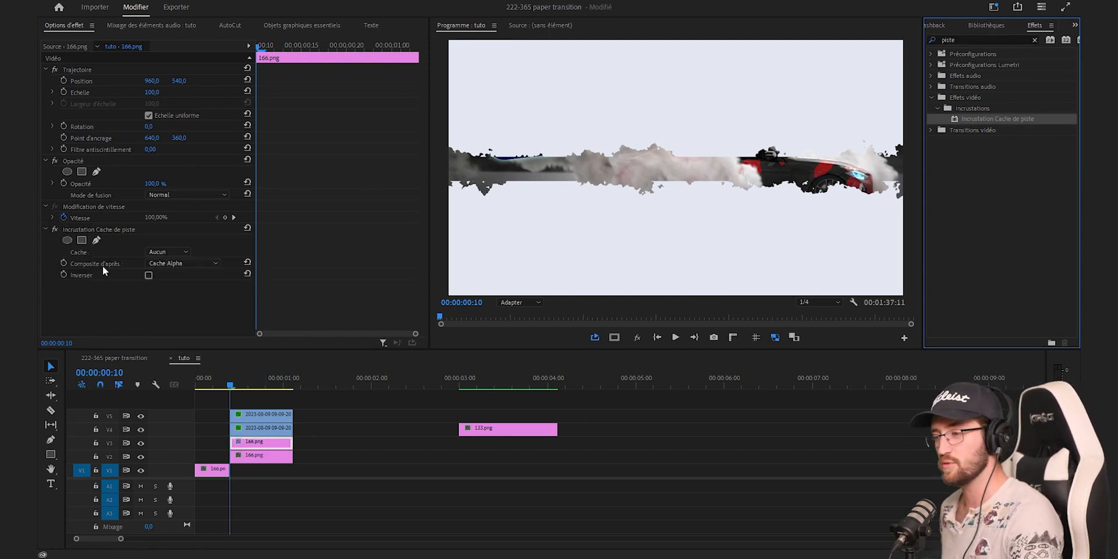
pyautogui.click(162, 254)
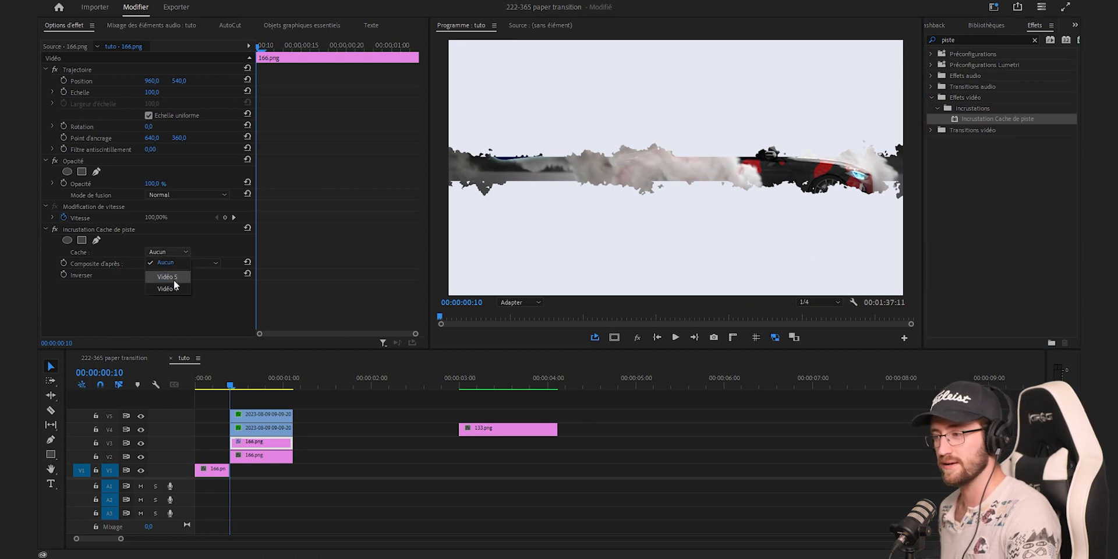
pyautogui.click(169, 277)
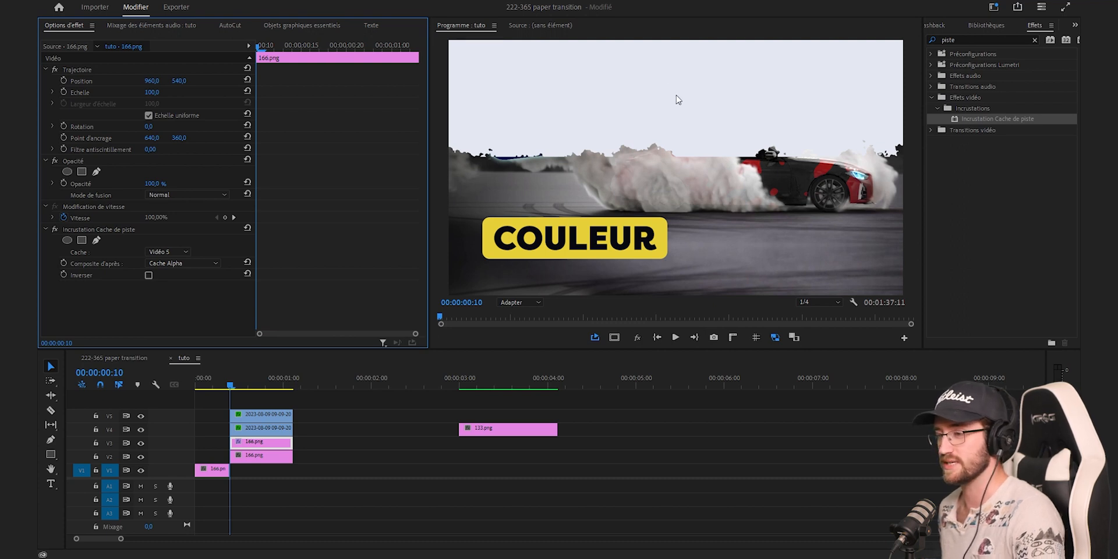
# Give the 166.png clip on V2 the Incrustation Cache de piste effect with Vidéo 4 as its matte
pyautogui.click(280, 456)
pyautogui.click(169, 252)
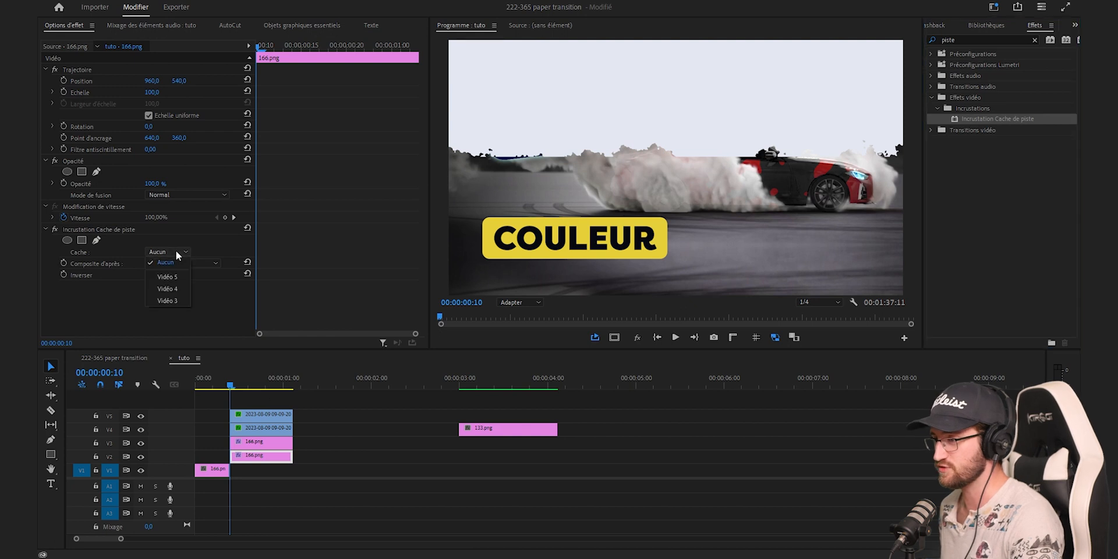
pyautogui.click(181, 288)
# Check the opening tear, place 133.png on V1 directly after the first part of 166.png, and review the reveal
pyautogui.moveTo(231, 384); pyautogui.dragTo(260, 390)
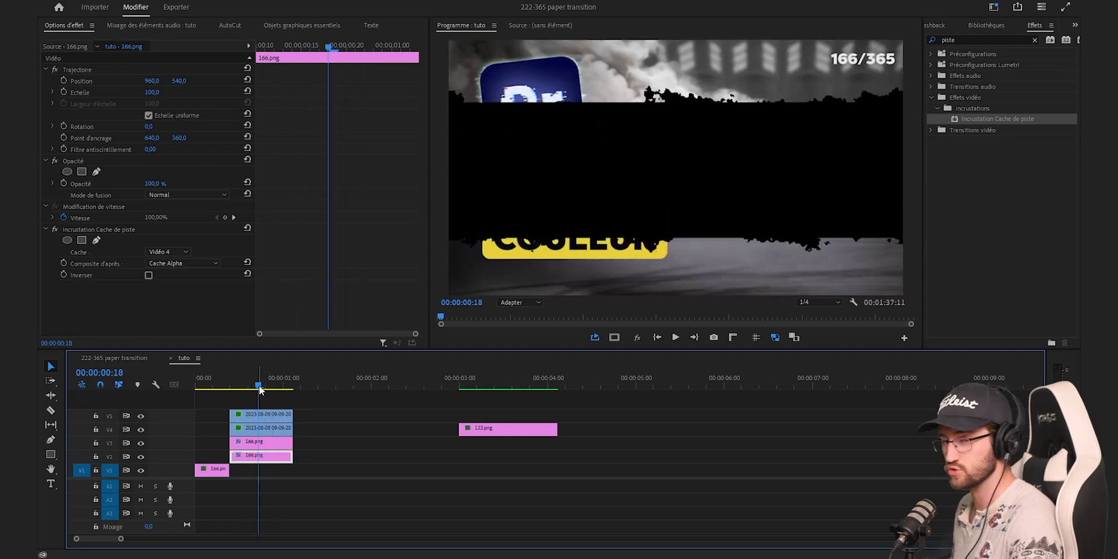
pyautogui.moveTo(508, 430); pyautogui.dragTo(367, 471)
pyautogui.click(259, 378)
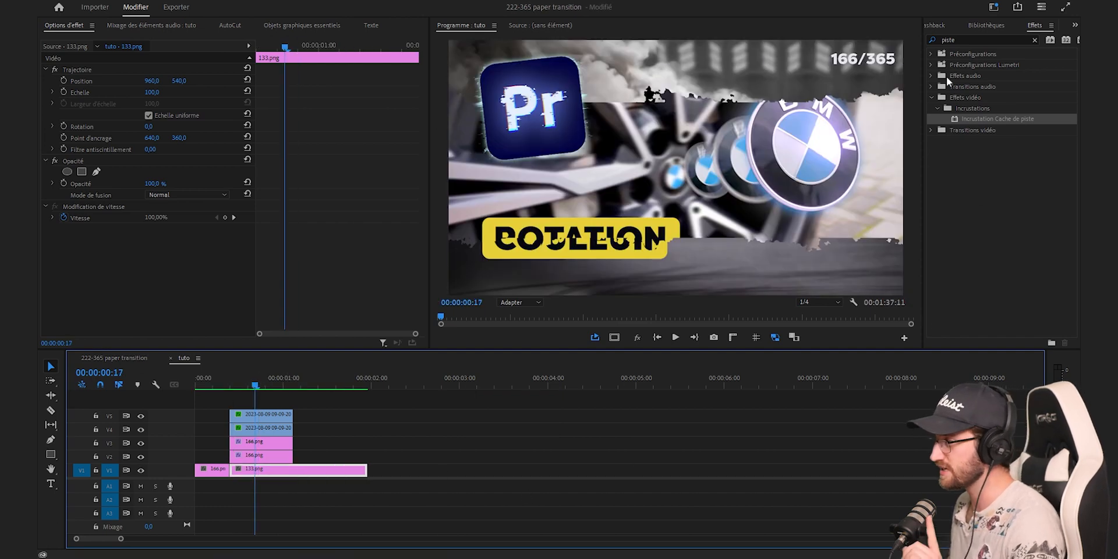
# Find the Ombre portée effect by searching for ombre and apply it to the 166.png clip on V3
pyautogui.click(973, 36)
pyautogui.write('o')
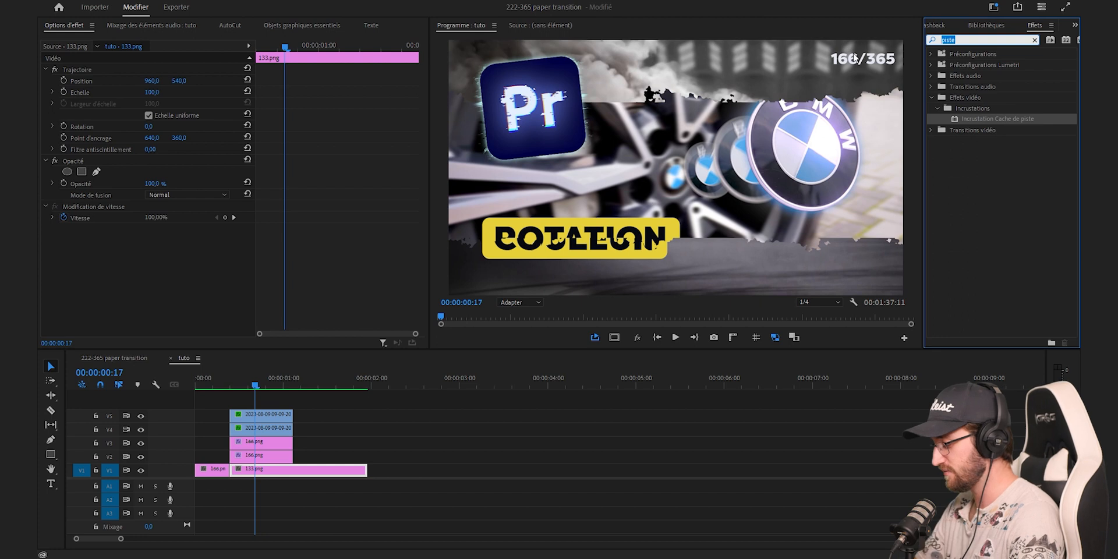
pyautogui.write('mbre')
pyautogui.moveTo(994, 152); pyautogui.dragTo(262, 442)
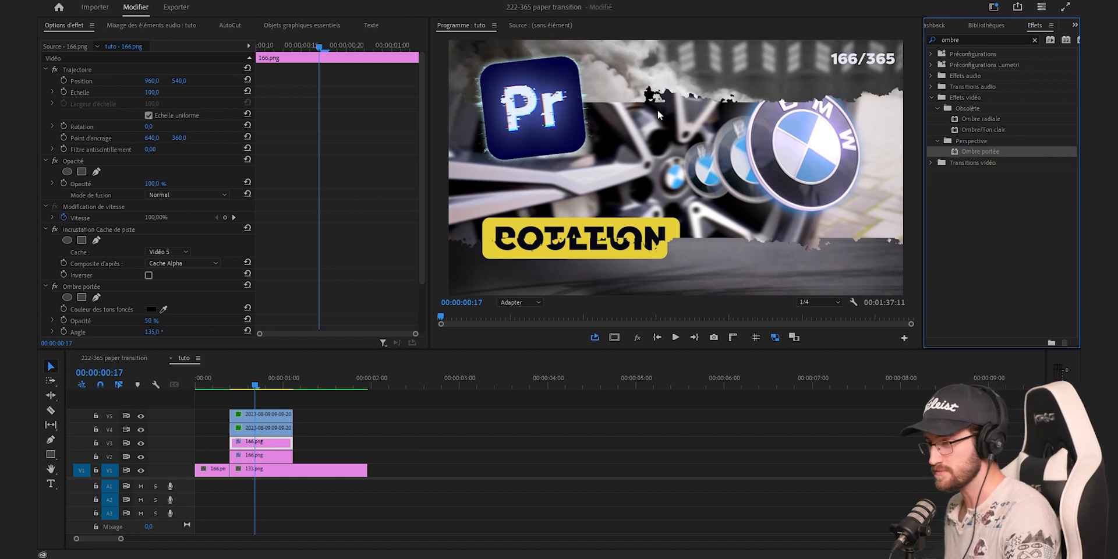
# Set the Ombre portée opacity to 80 % and its angle to 100°
pyautogui.scroll(-2, 146, 233)
pyautogui.click(151, 261)
pyautogui.write('80')
pyautogui.press('Return')
pyautogui.write('100')
pyautogui.press('Tab')
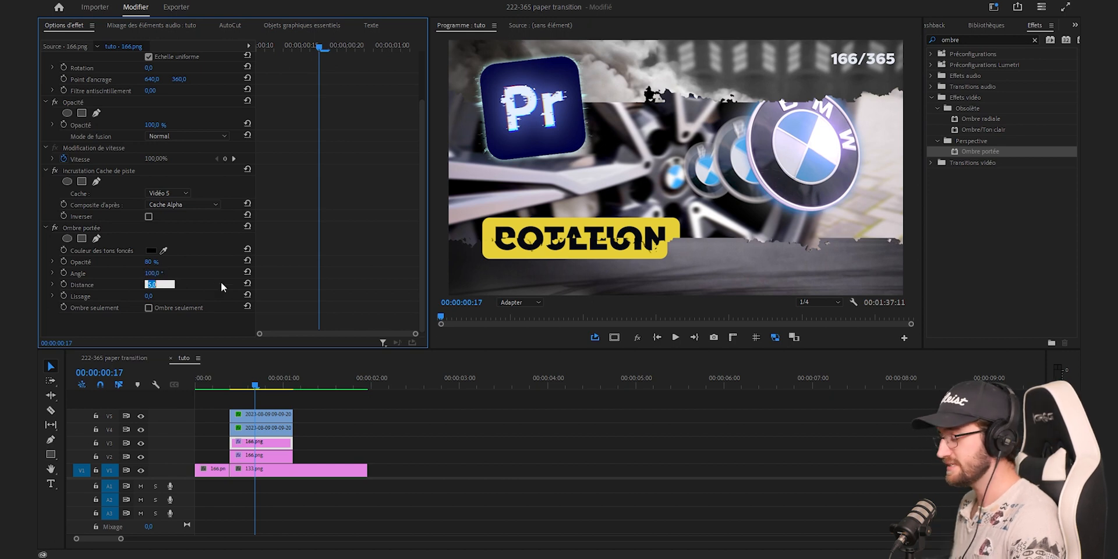
# Set the shadow's distance to 20 and Lissage to 50, and briefly test the Ombre seulement option
pyautogui.write('20')
pyautogui.press('Tab')
pyautogui.write('5')
pyautogui.press('Return')
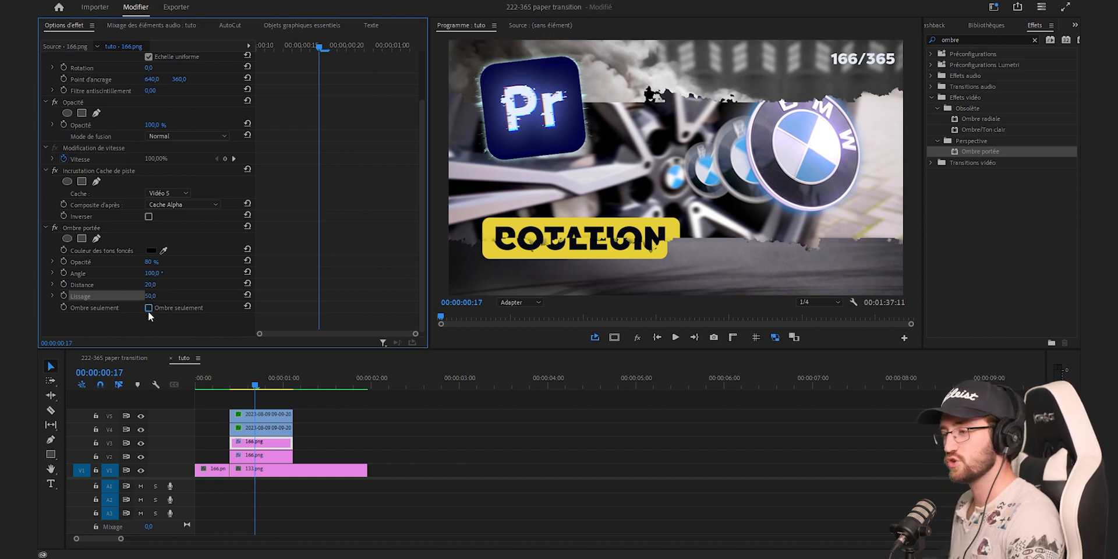
pyautogui.click(148, 308)
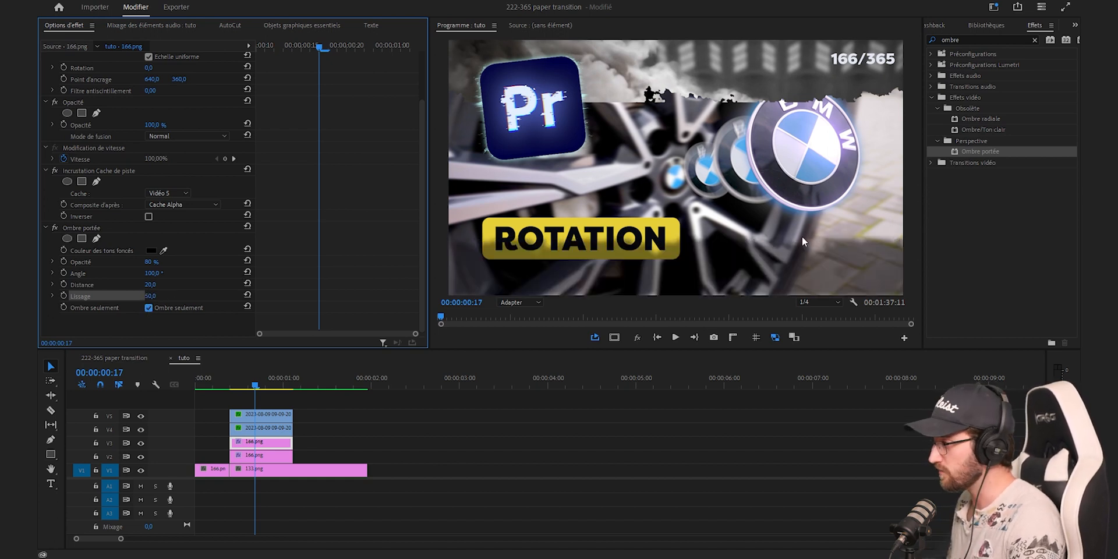
pyautogui.click(148, 308)
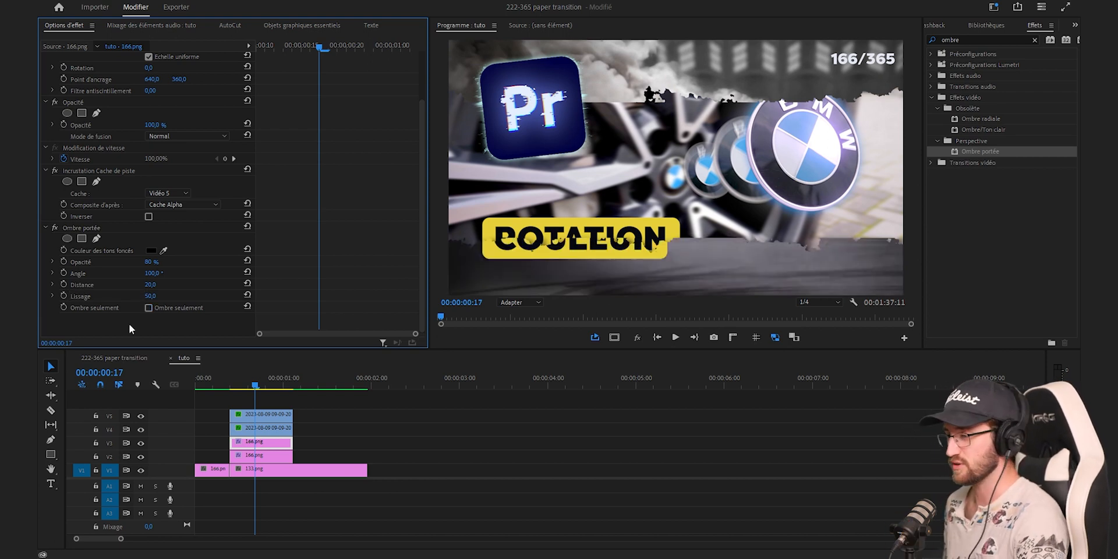
# Copy the Ombre portée effect onto the 166.png clip on V2, compare the shadow, and go to the paper clips' end
pyautogui.click(92, 227)
pyautogui.click(279, 457)
pyautogui.hotkey('ctrl', 'v')
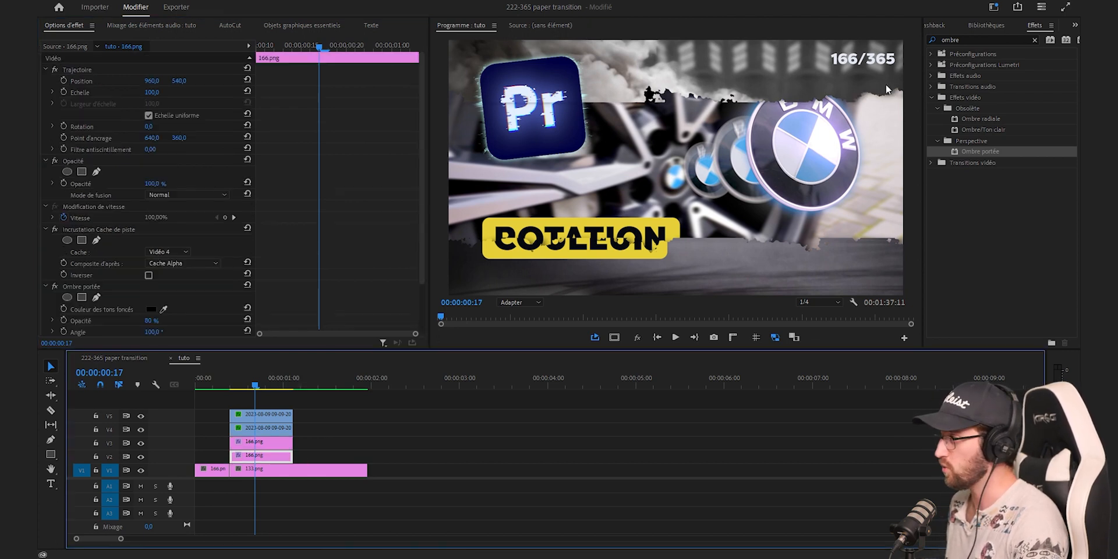
pyautogui.hotkey('ctrl', 'z')
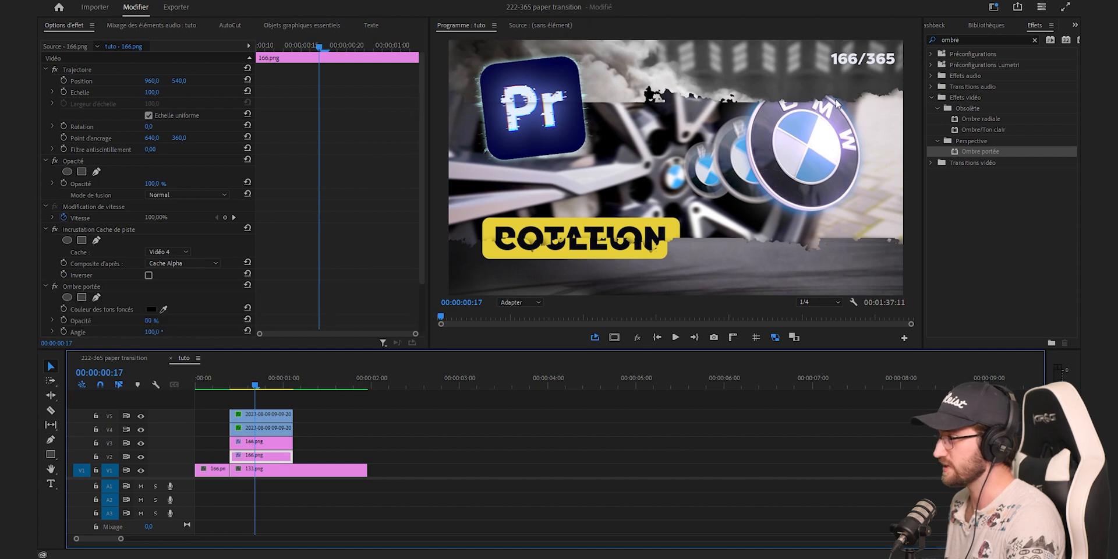
pyautogui.press('Down')
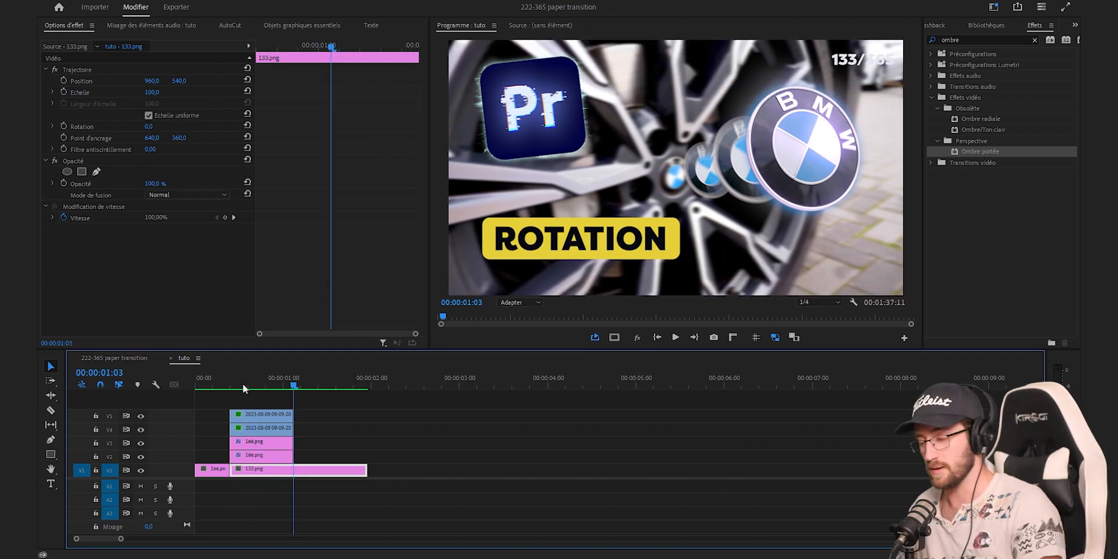